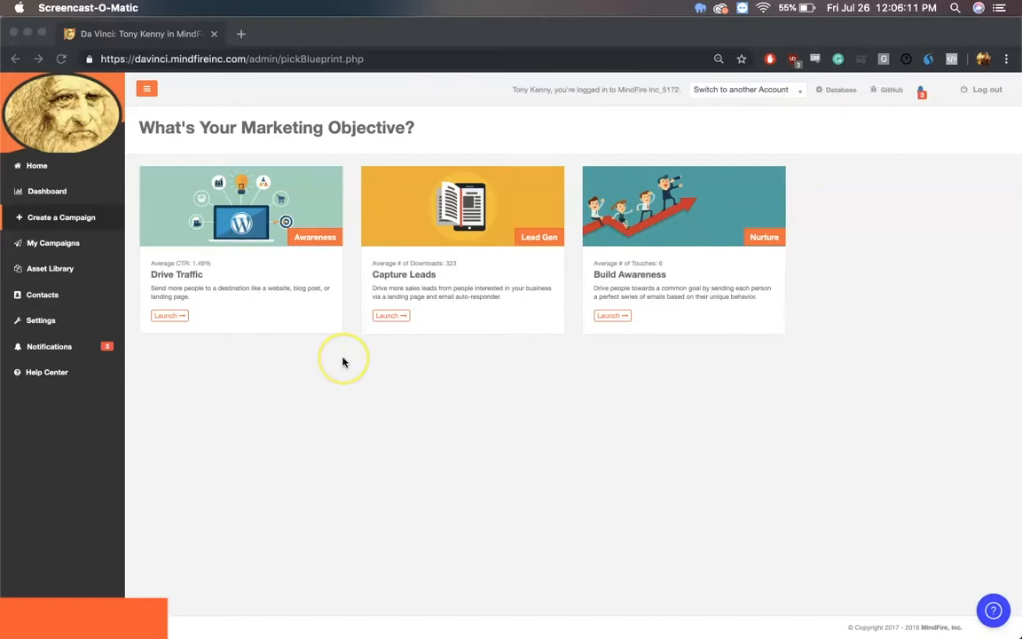
Step: Create a Drive Traffic campaign named "Free Trial Drive Traffic" and open its call-to-action settings
click(85, 220)
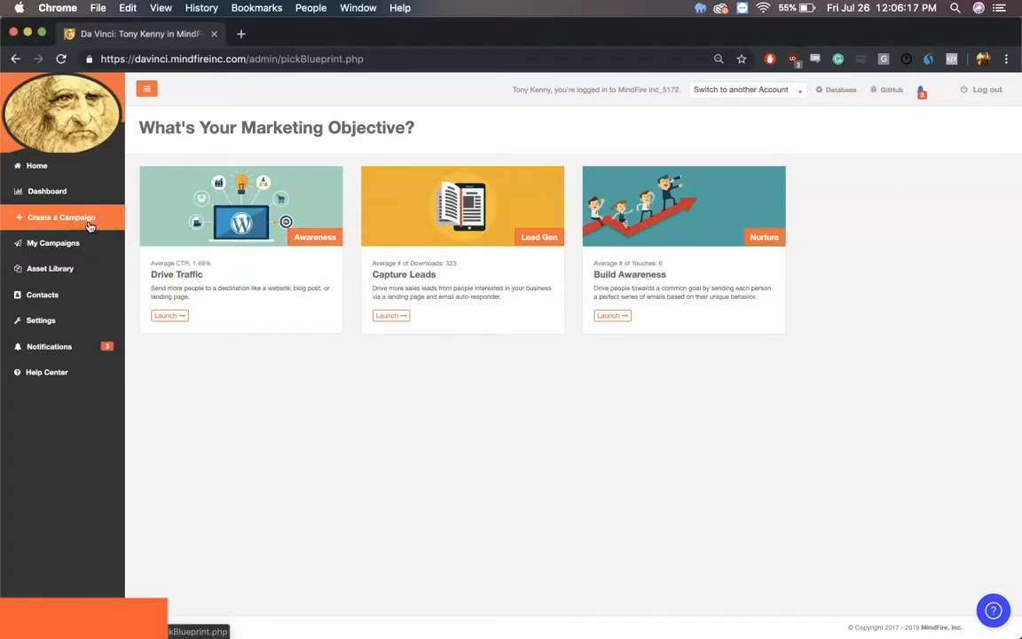
click(169, 316)
text(Free)
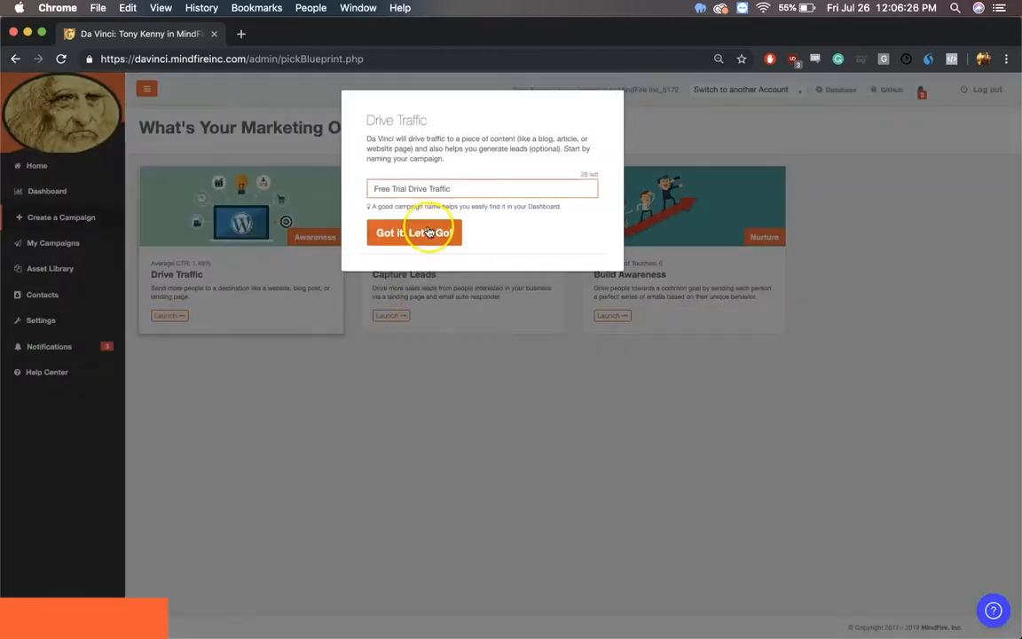
click(430, 229)
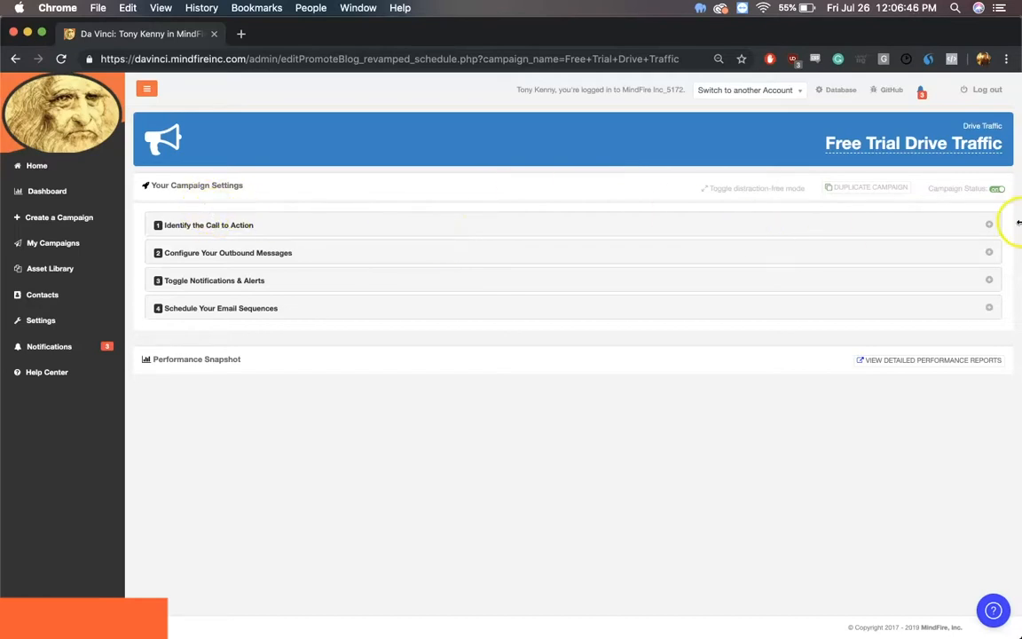
click(988, 225)
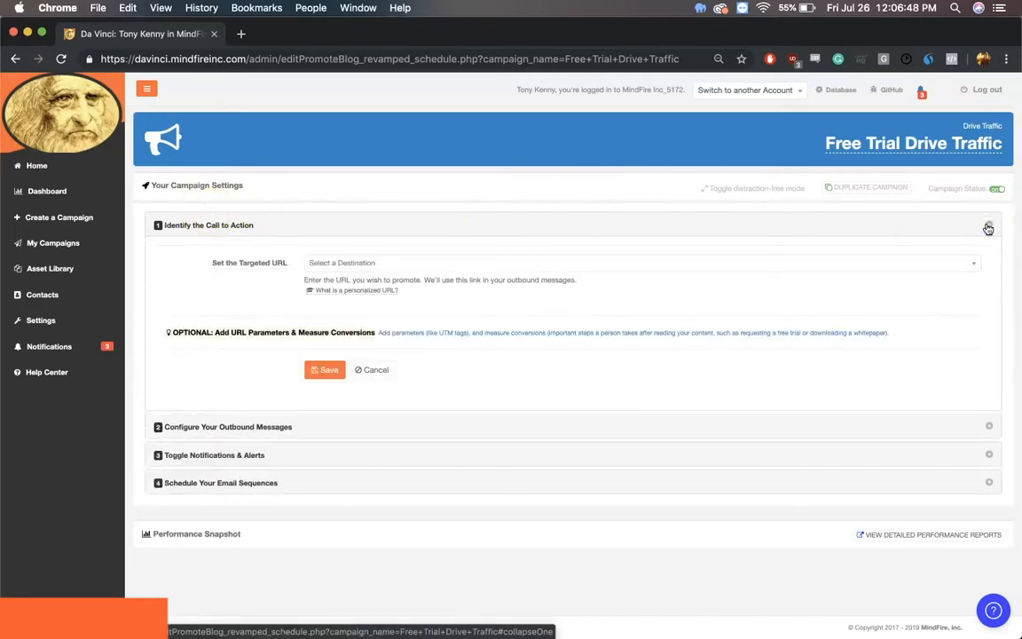
click(568, 263)
text(http)
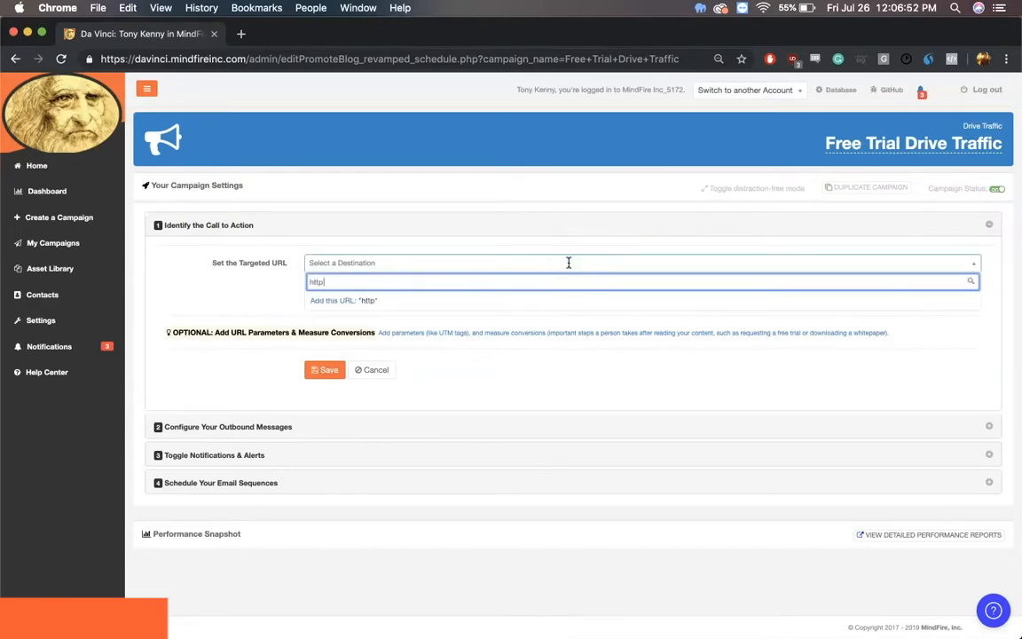
text(s://www.mindfireinc.com)
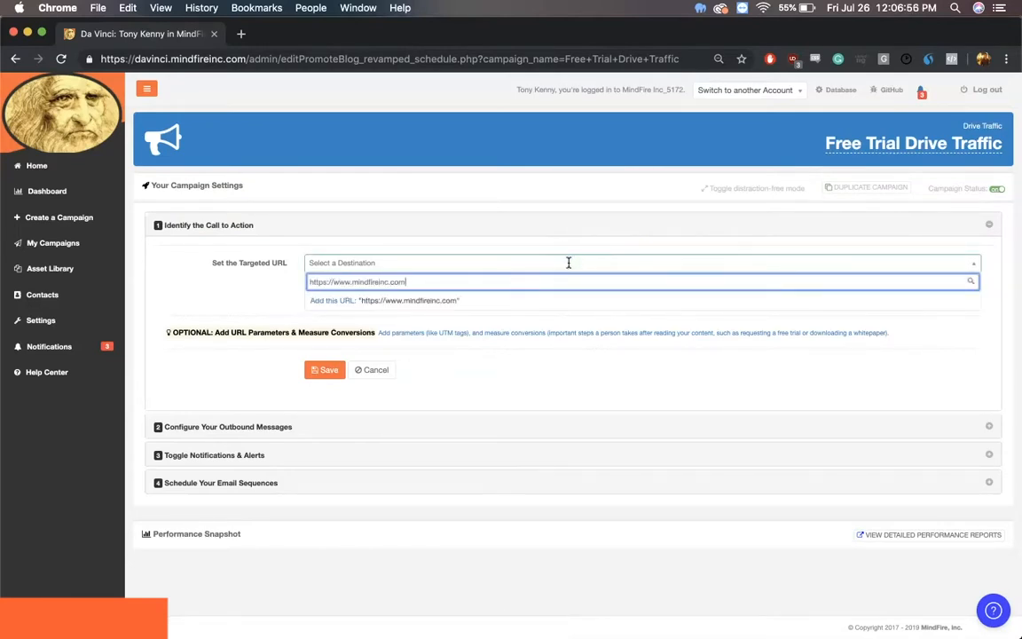
click(423, 300)
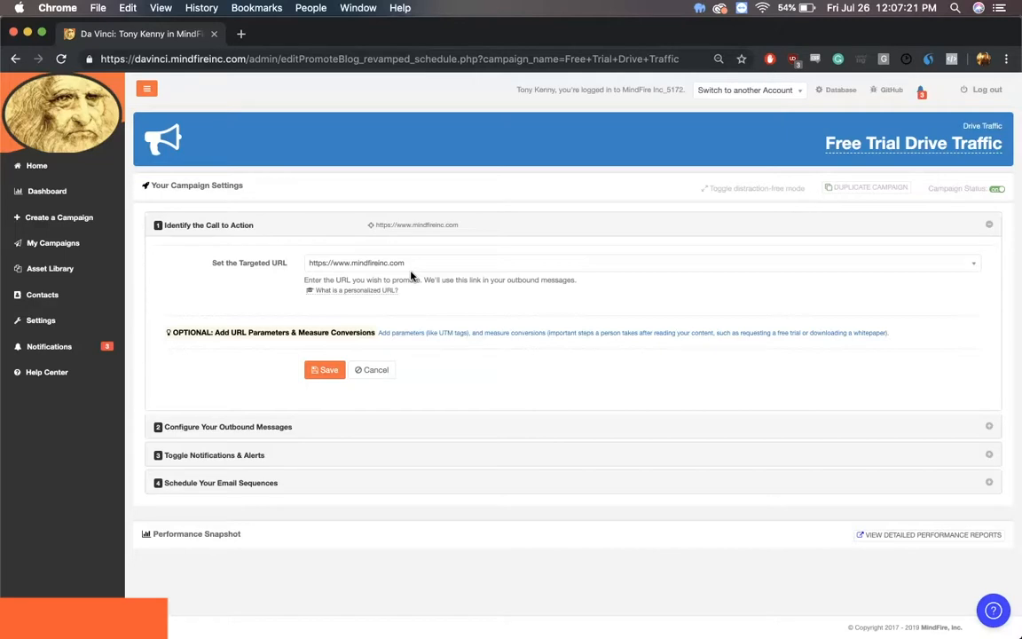
Step: Choose the "Free Trial Landing Page" lead capture campaign as the targeted URL and save the call to action
click(411, 267)
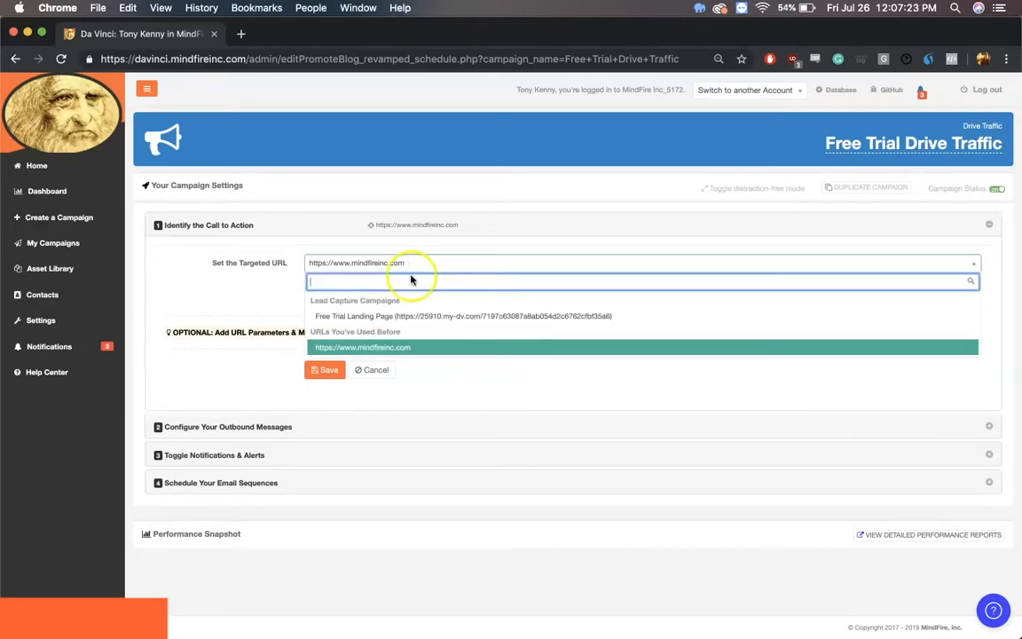
click(411, 315)
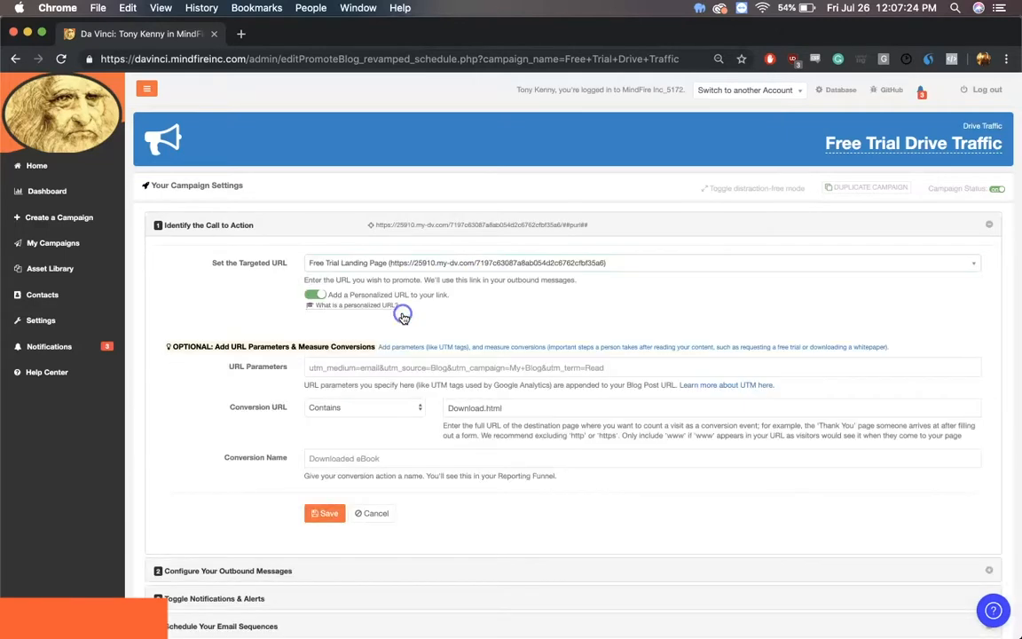
click(330, 517)
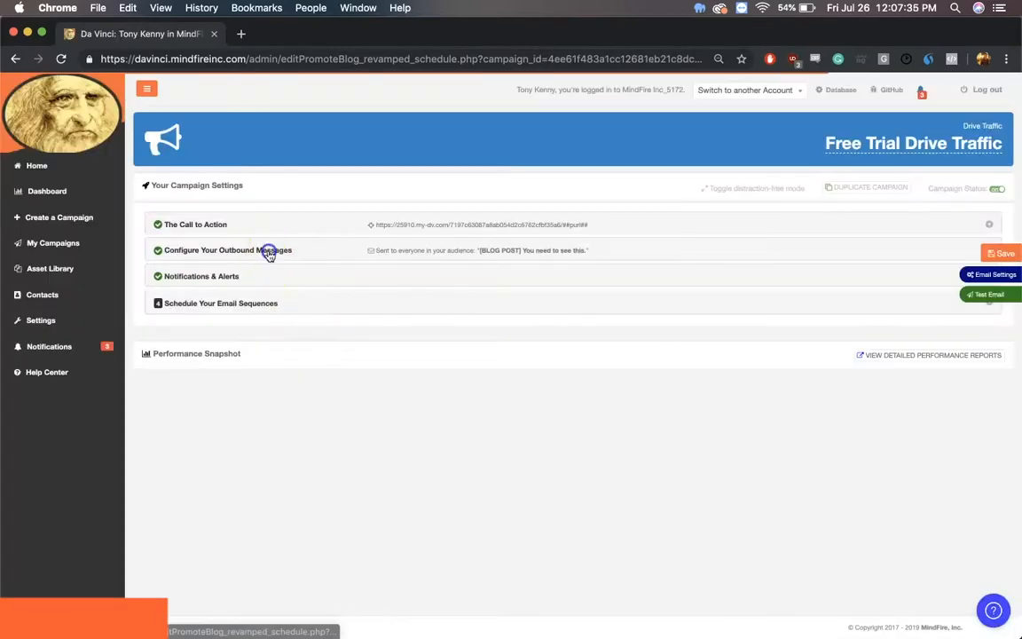
Step: In the outbound messages, set the Day 1 email's subject to "Get your FREE demo to Da Vinci today!"
click(269, 252)
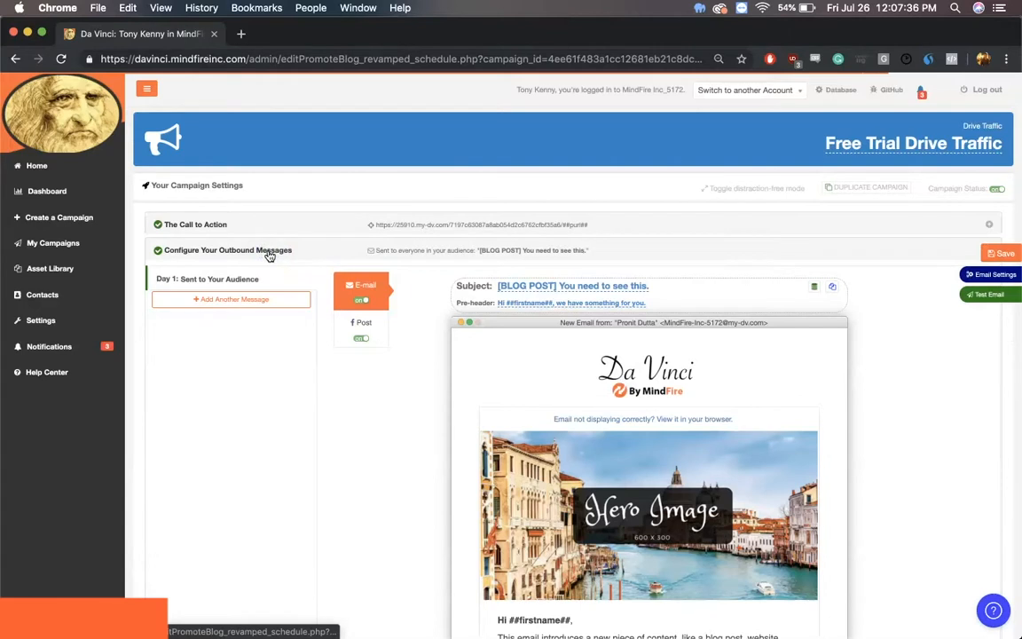
click(617, 360)
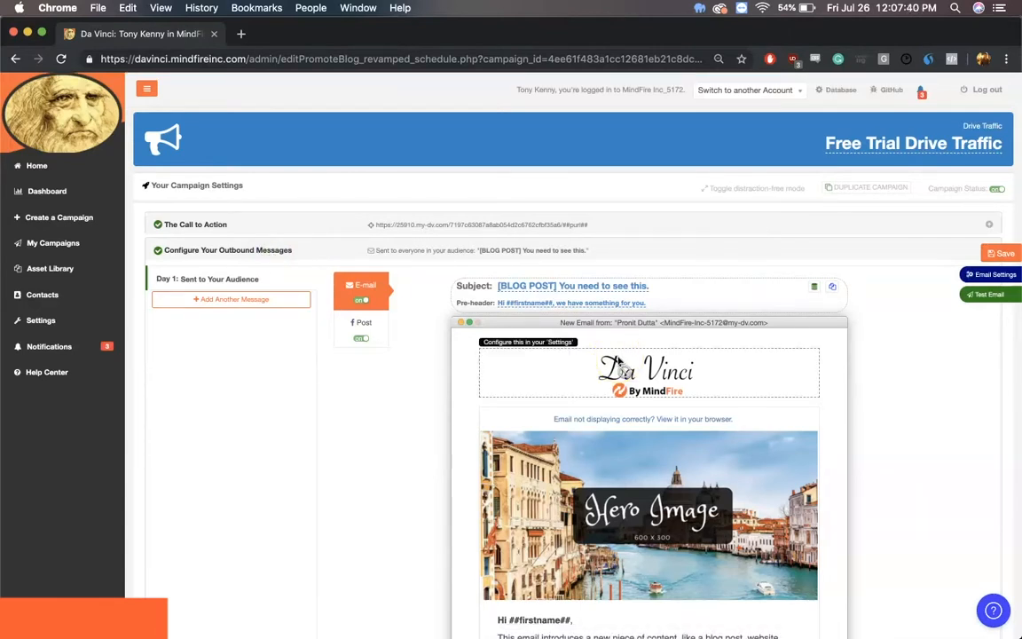
scroll(618, 359, down, 5)
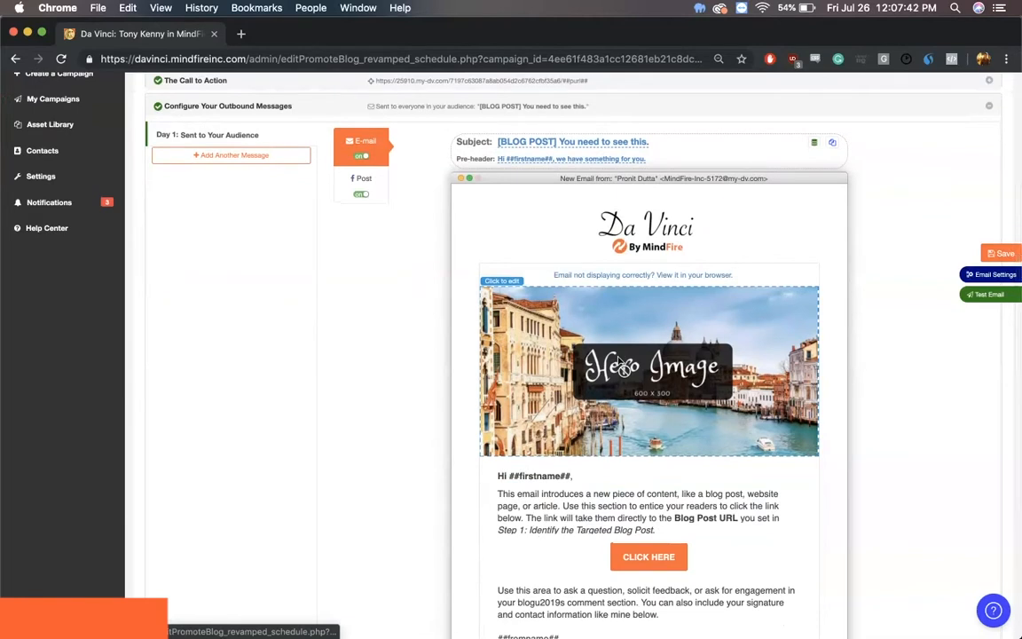
scroll(624, 366, up, 3)
click(582, 222)
text(Get your FREE demo to Da Vinci today!)
click(718, 223)
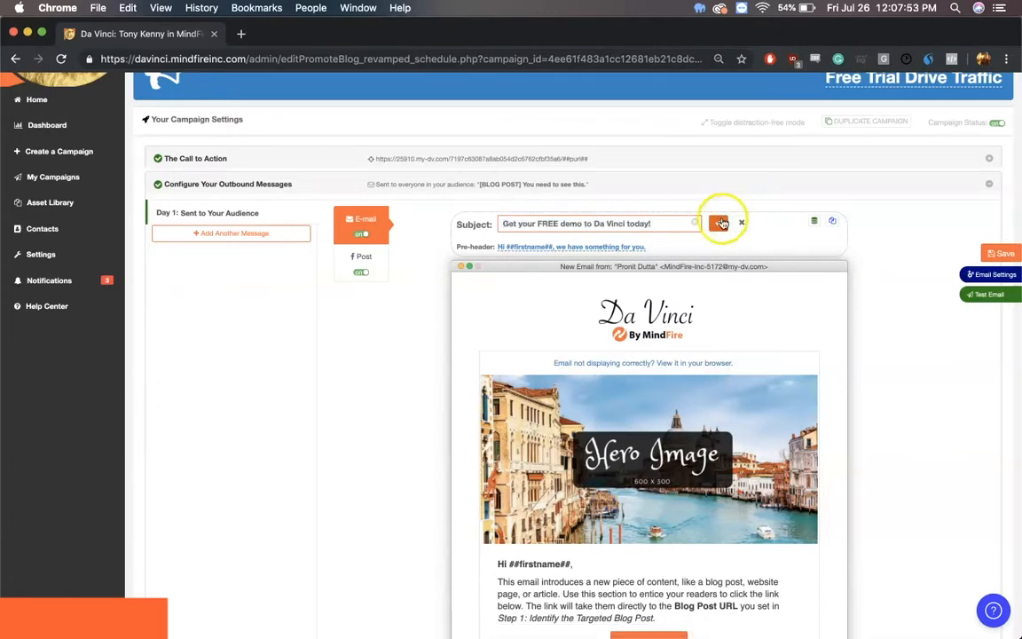
Step: Replace the email's hero image with "Download your Free trial Today.png" from the image gallery
scroll(736, 386, down, 5)
click(759, 293)
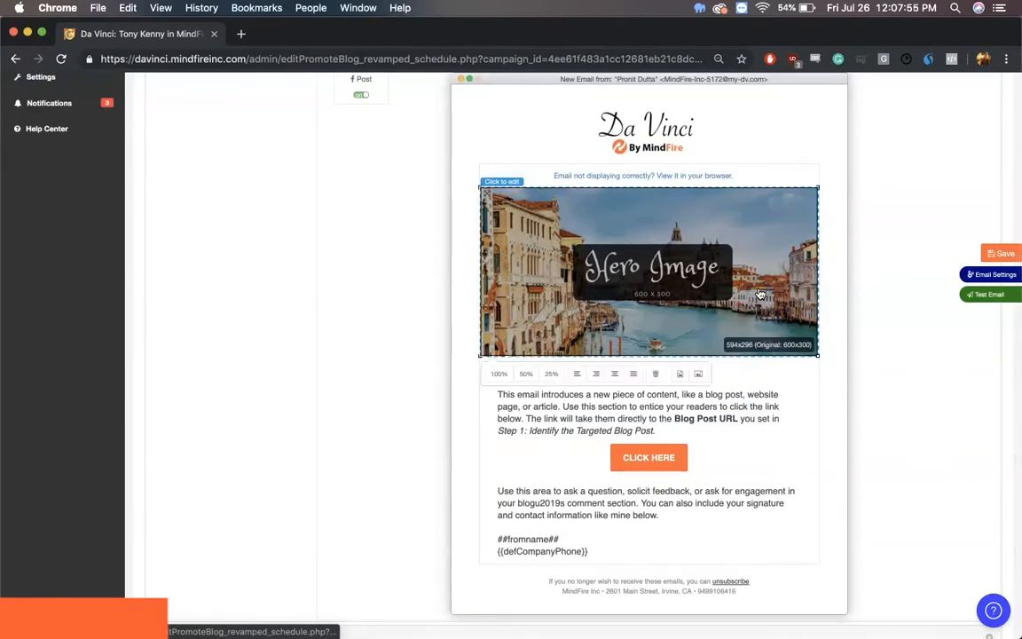
click(708, 374)
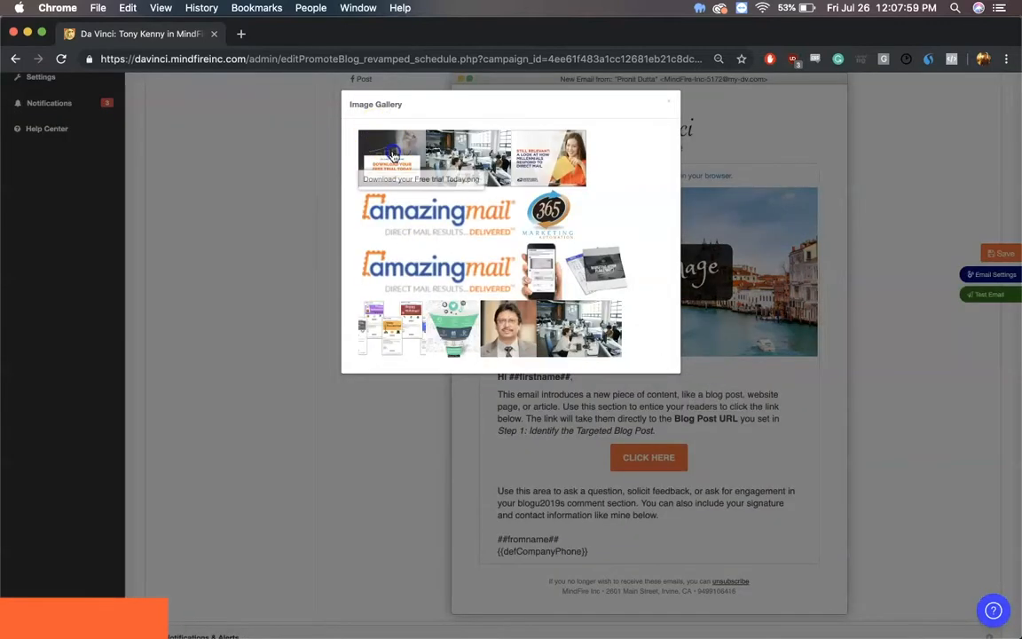
click(360, 360)
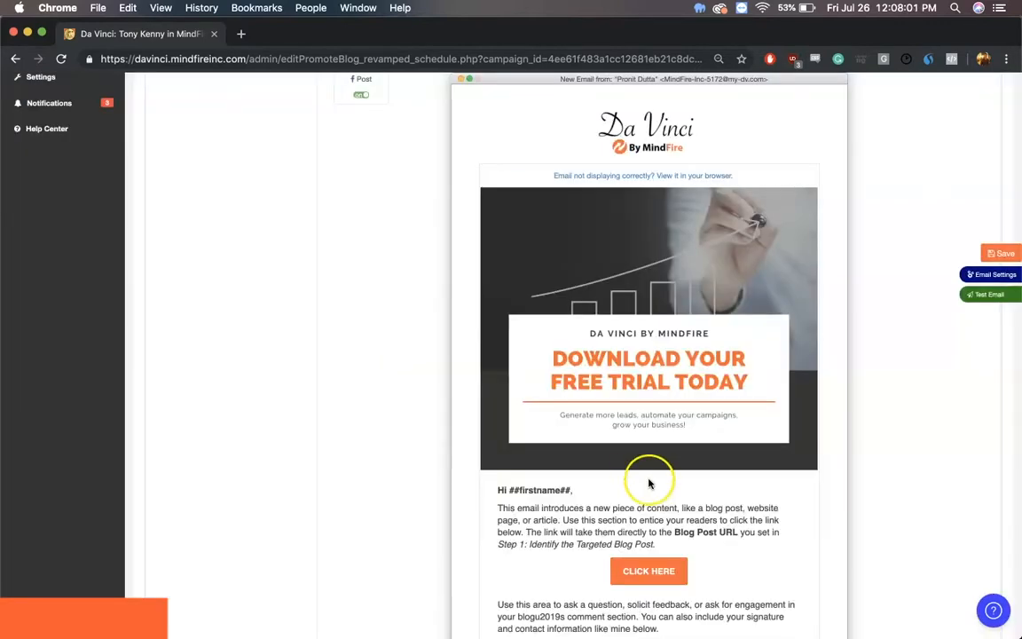
Step: Replace the intro with "Making marketing simpler, try Da Vinci to automate all your campaigns. Click below to get your FREE trial!" and relabel the button "DOWNLOAD HERE"
scroll(648, 479, down, 1)
triple_click(655, 391)
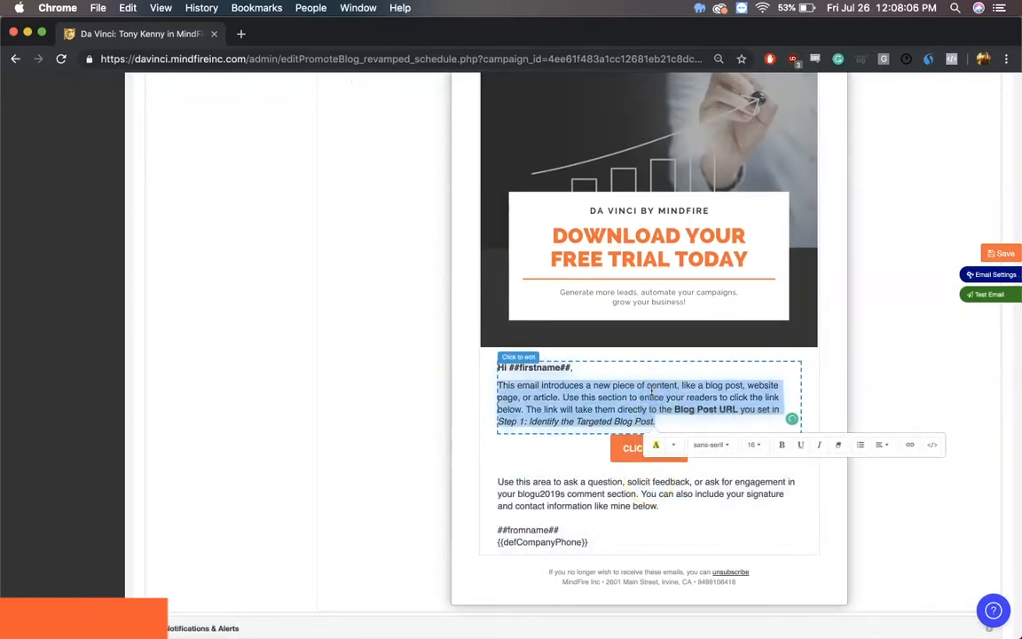
text(Making ma)
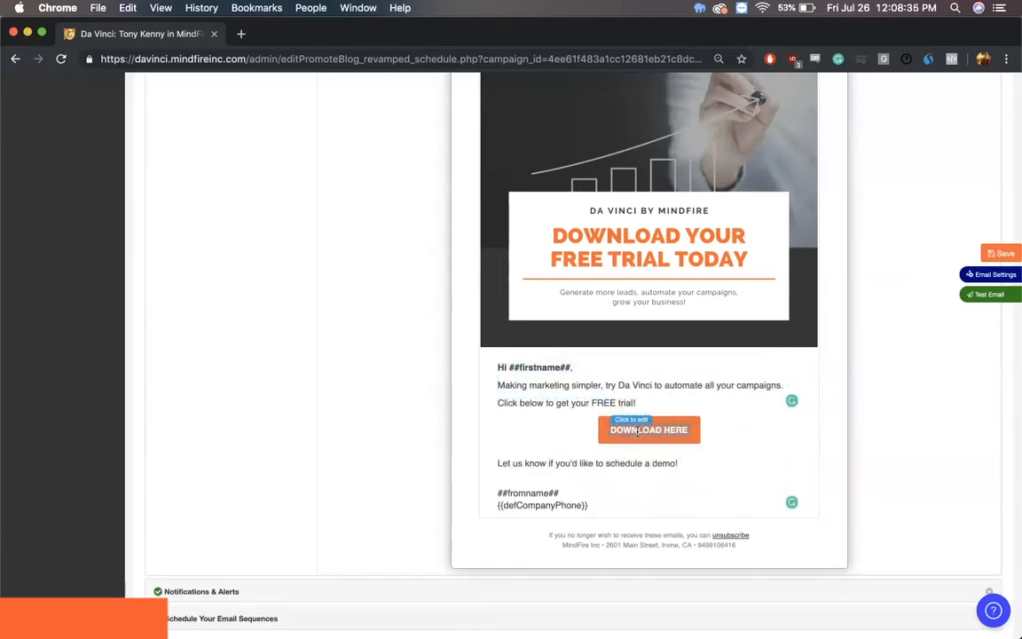
click(850, 403)
Step: Check the edited Day 1 email from top to bottom and save it
scroll(850, 404, up, 3)
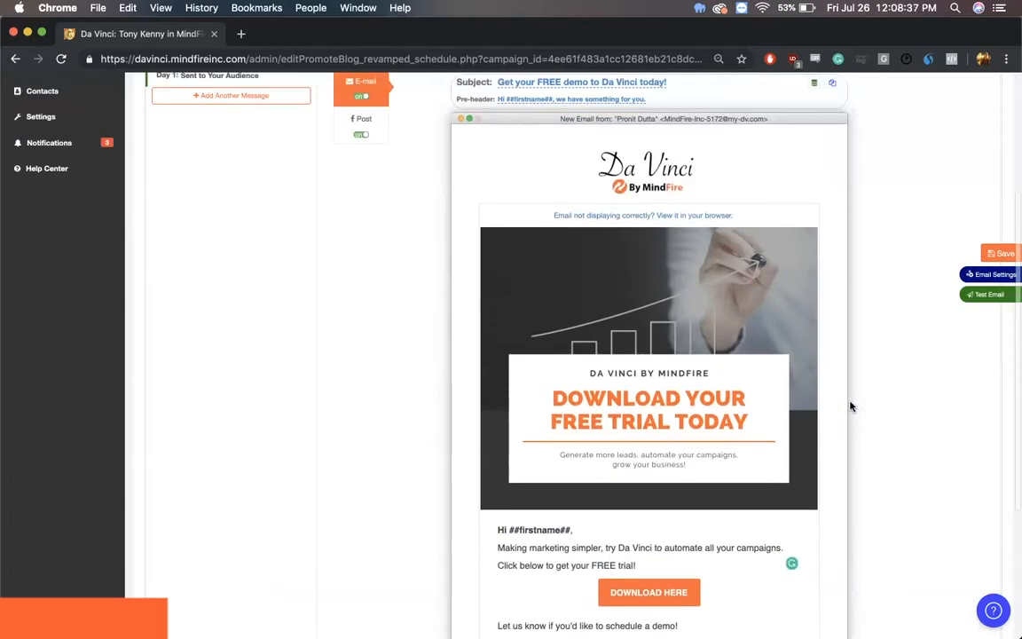
scroll(850, 405, up, 1)
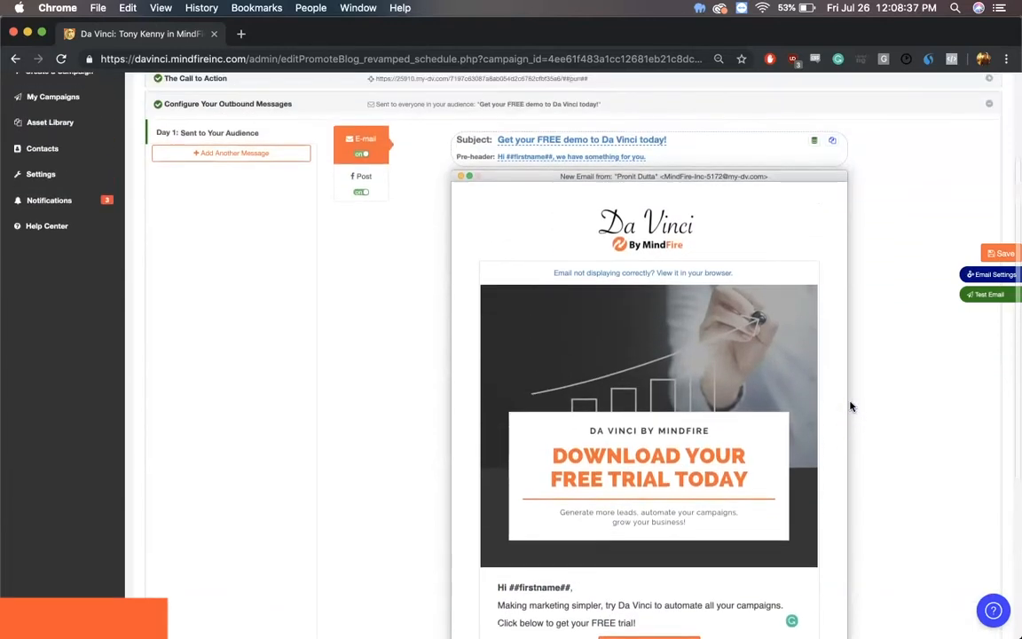
scroll(969, 258, down, 2)
click(990, 254)
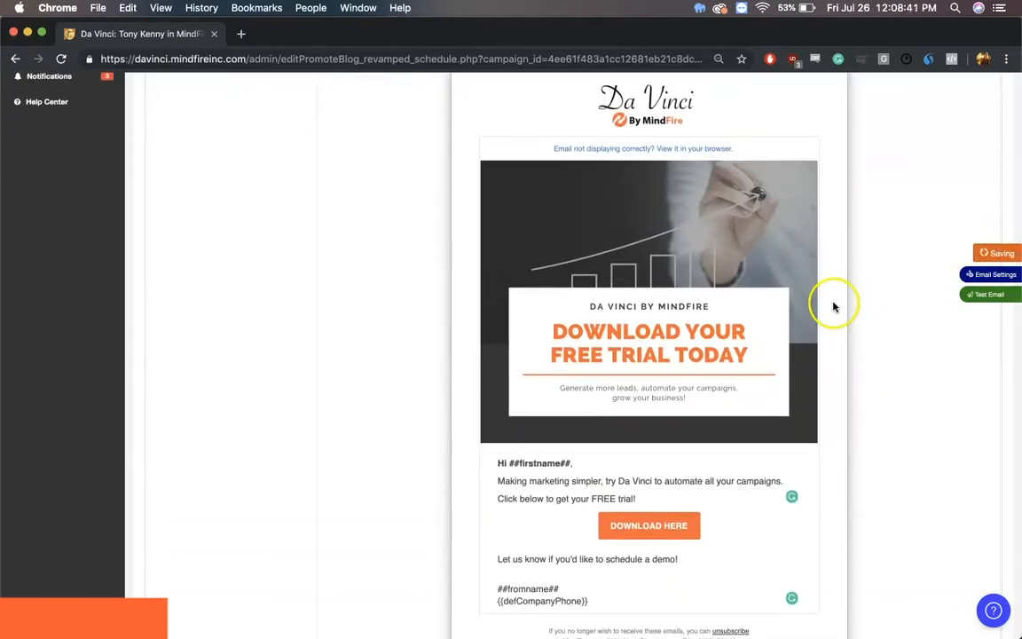
Step: Change the email's sender to the contact's mindfireinc.com address and save the setting
click(992, 276)
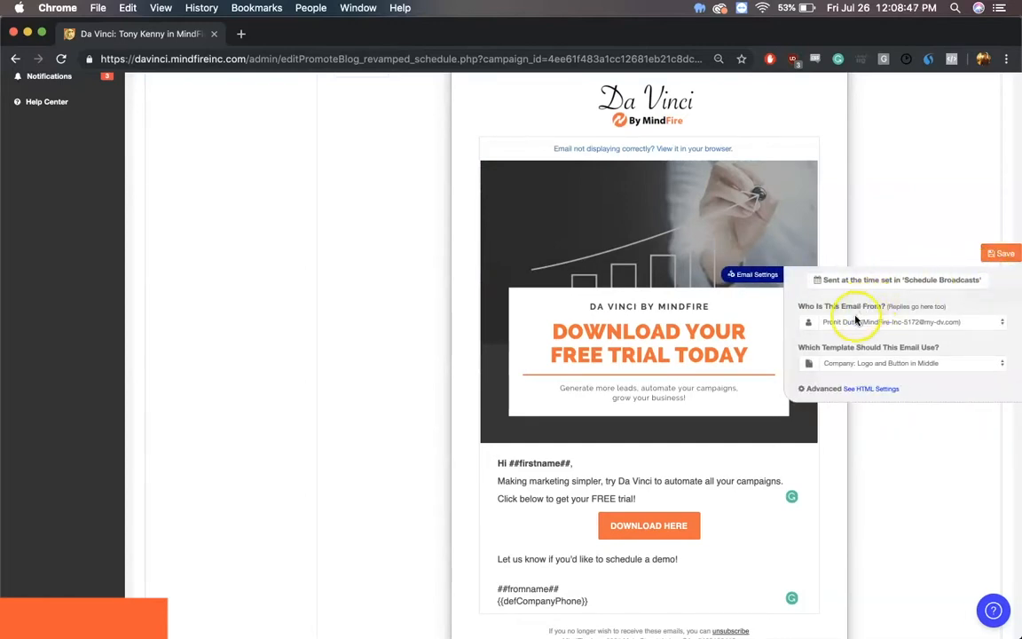
click(866, 322)
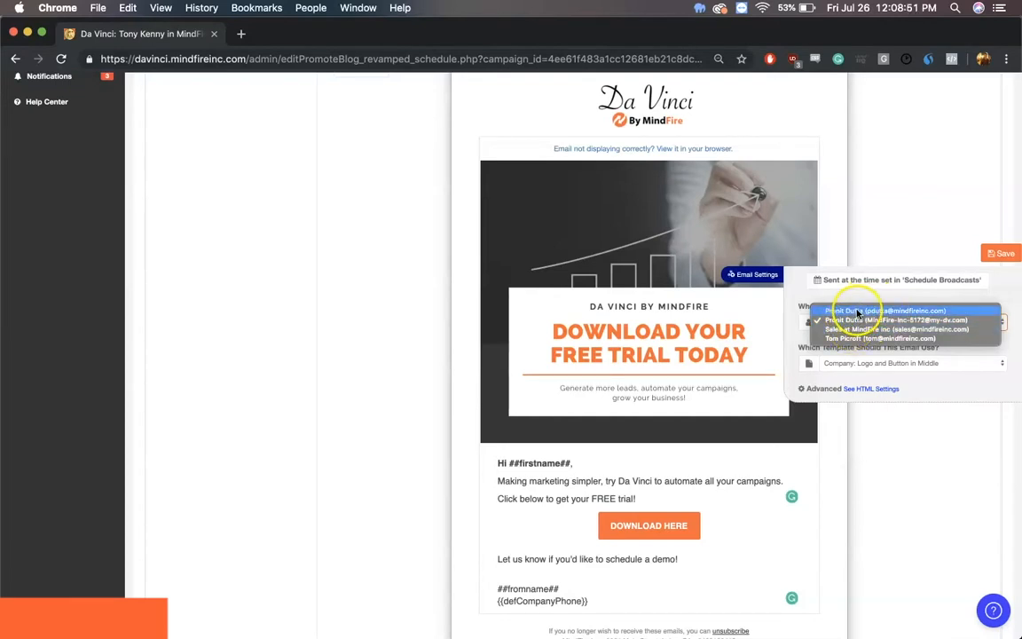
click(868, 311)
click(1000, 253)
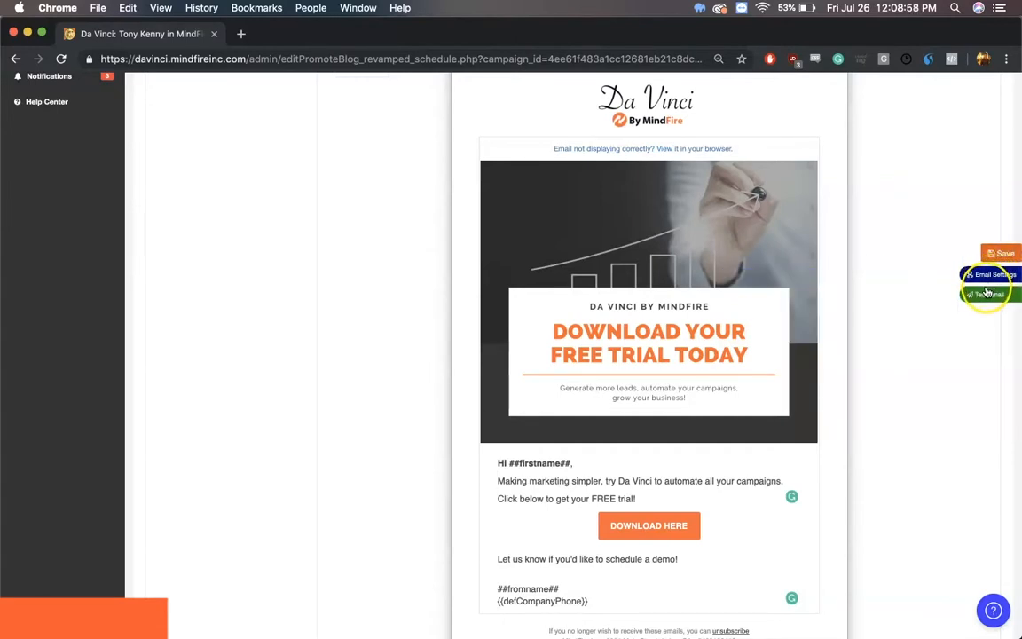
Step: Set the sender to the contact's my-dv.com address, apply the "Company: Logo on Left, Button in Middle" template, and save
click(989, 275)
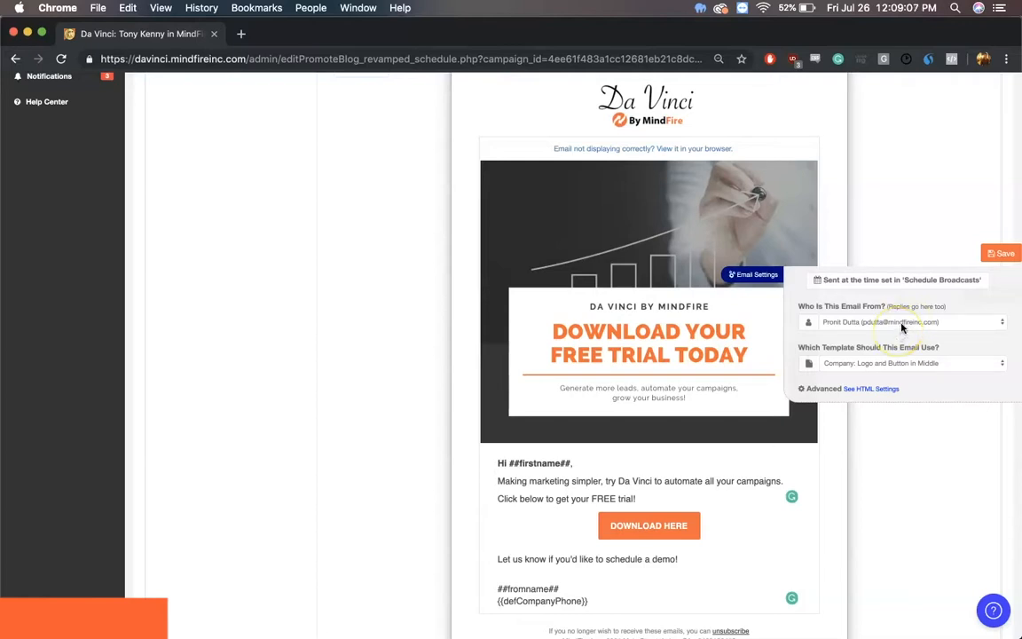
click(902, 328)
click(902, 330)
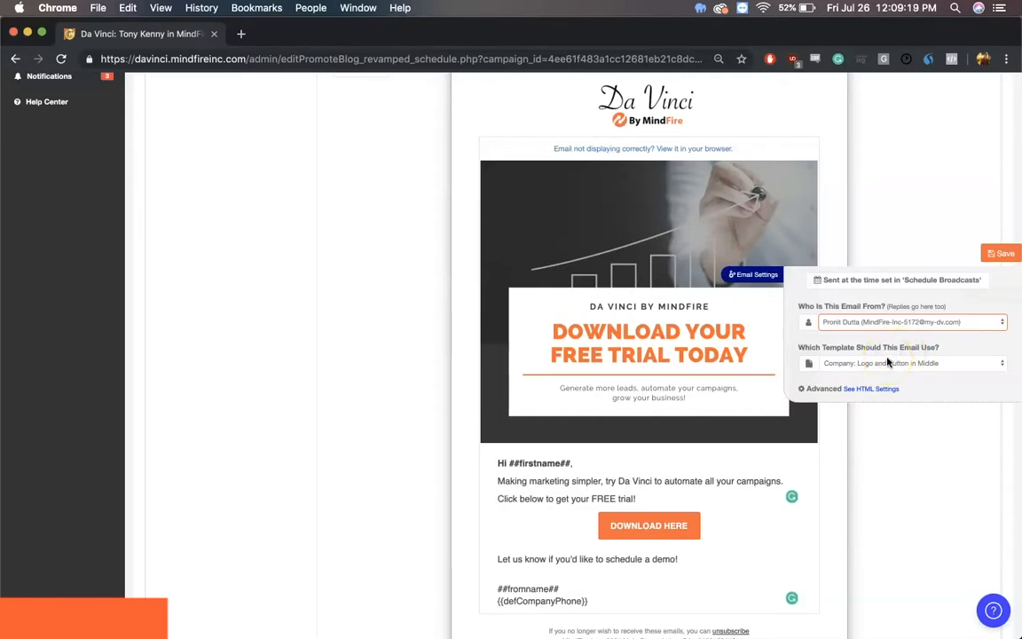
click(888, 362)
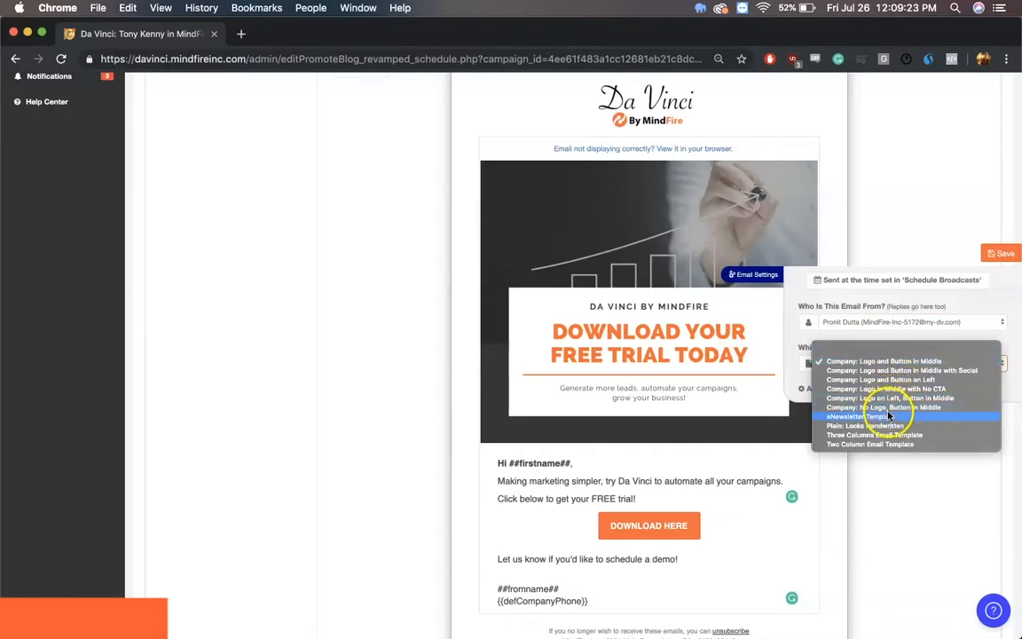
click(892, 400)
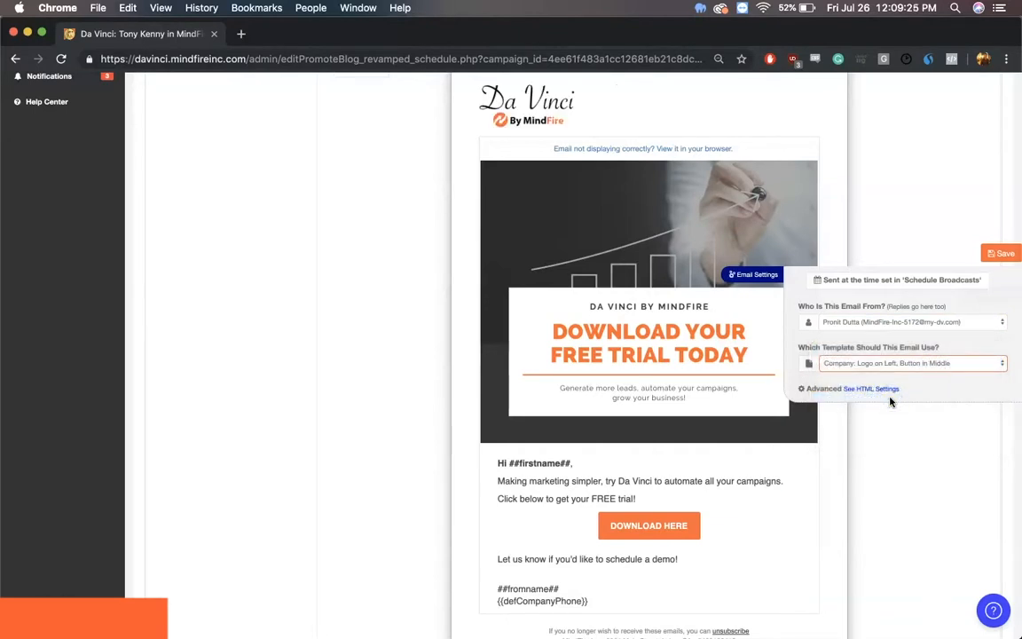
click(995, 256)
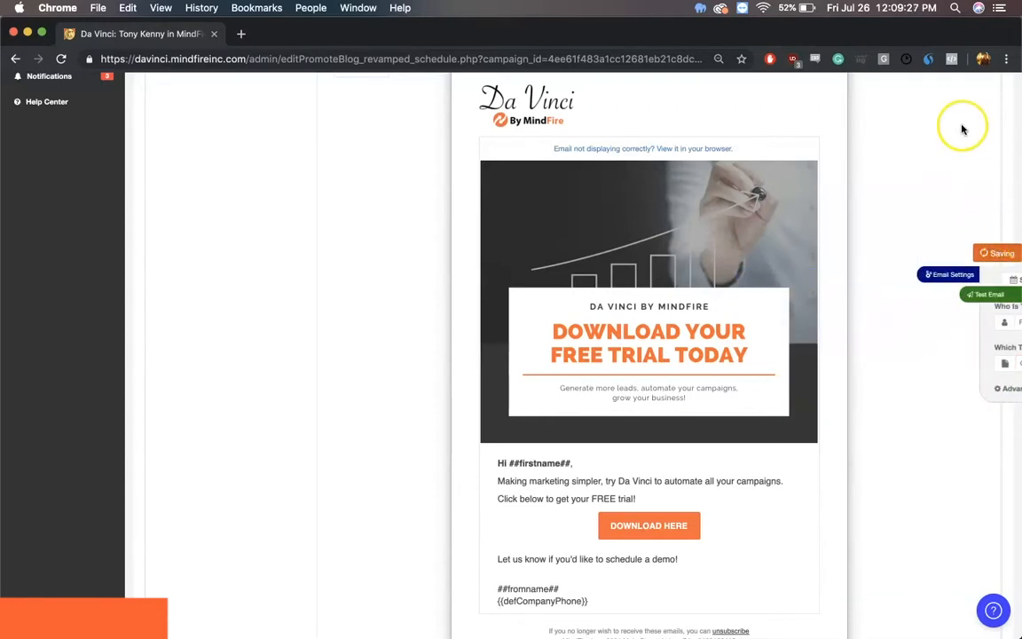
Step: Connect a Facebook account to the Day 1 post, granting DaVinci access to all of its pages
scroll(963, 130, up, 3)
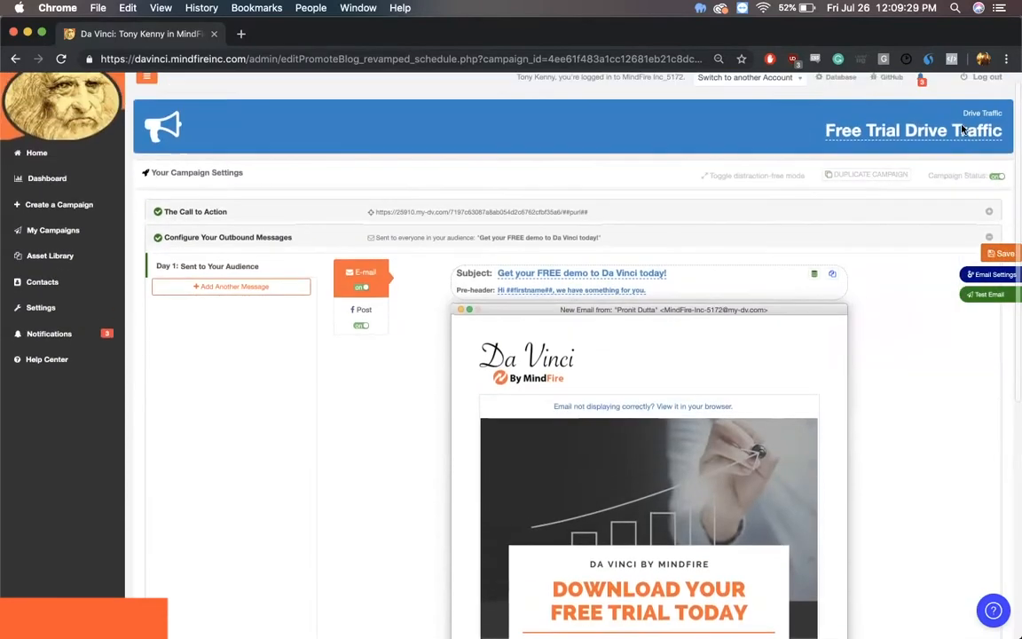
click(380, 321)
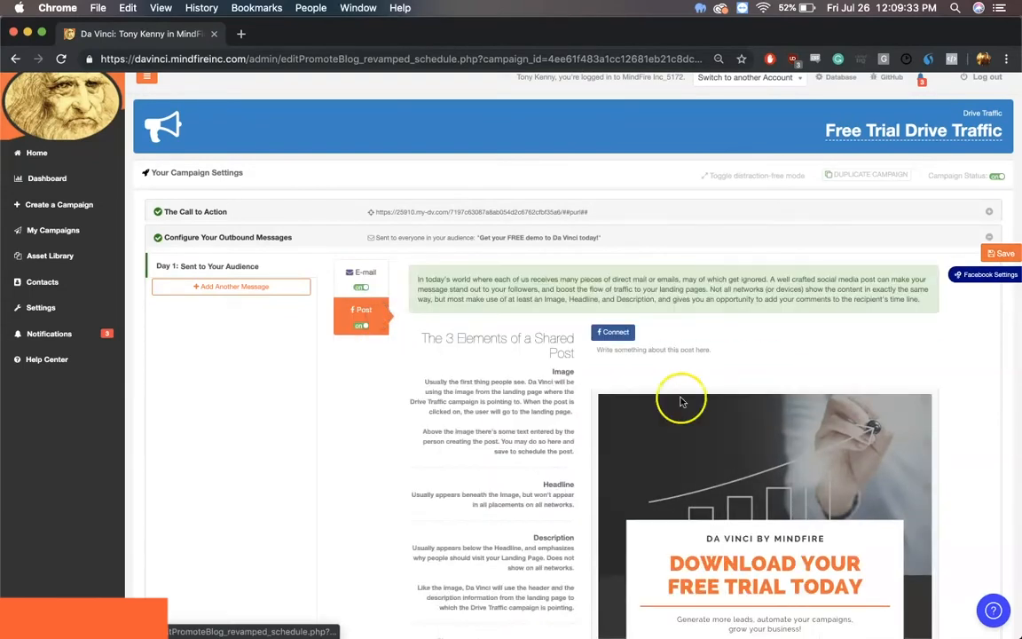
click(615, 333)
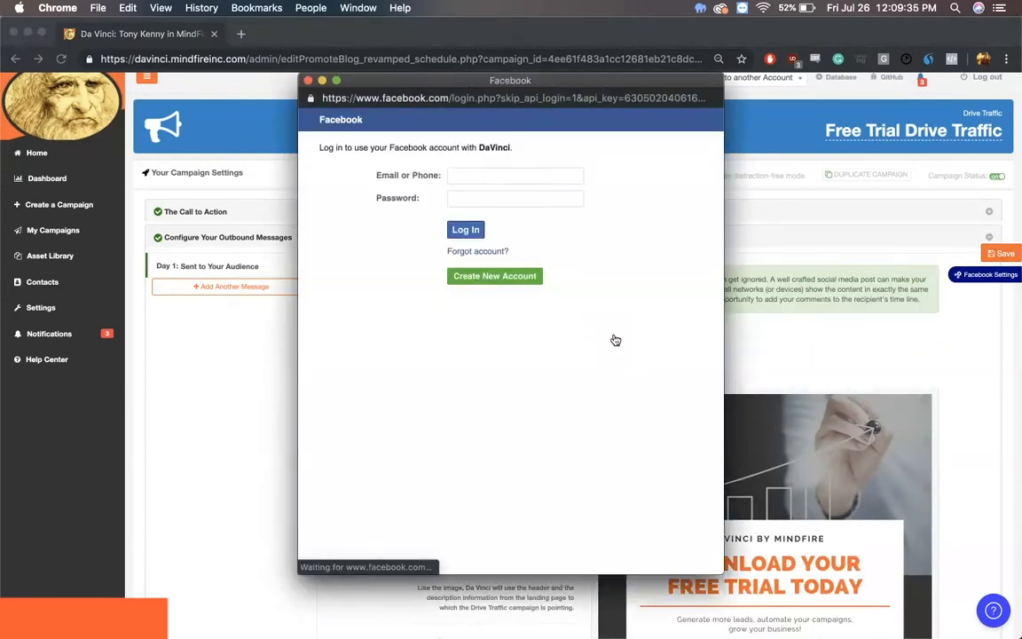
click(468, 230)
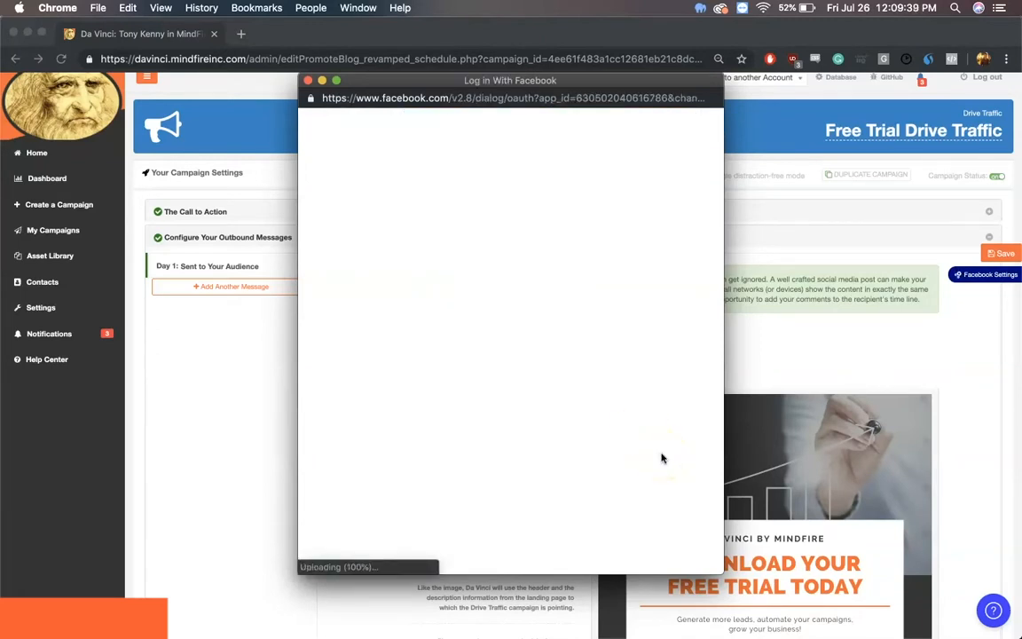
click(657, 306)
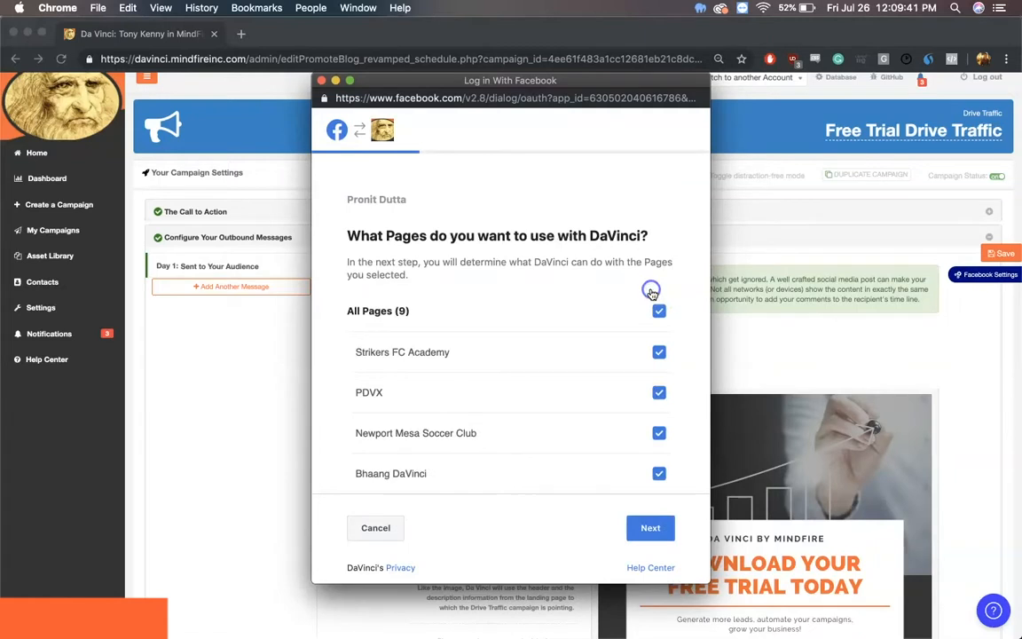
click(659, 533)
click(652, 428)
click(636, 346)
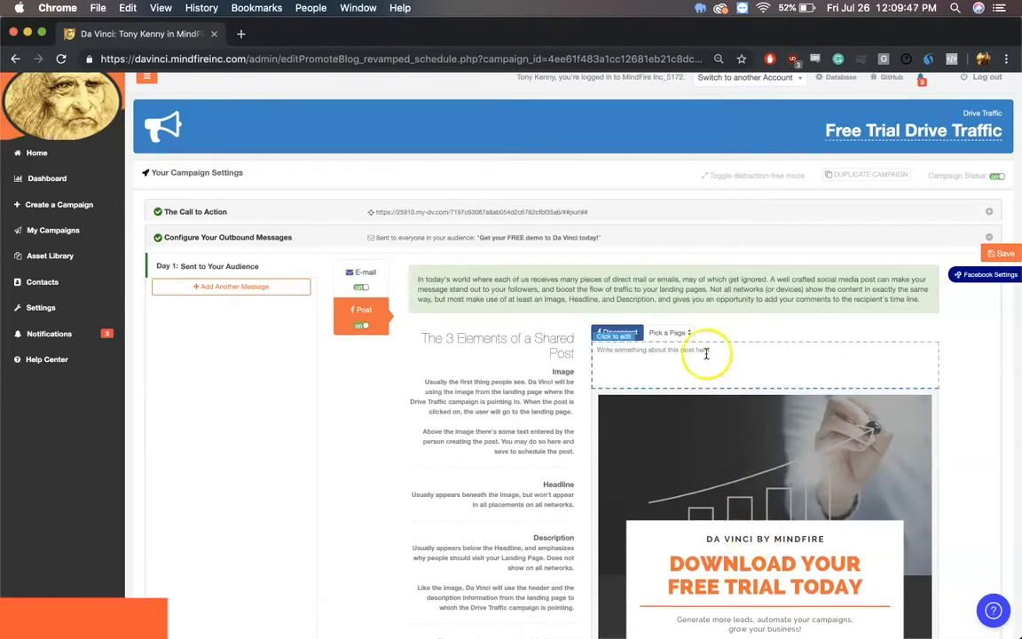
Step: Choose the Bhaang DaVinci page for the Day 1 Facebook post and write "Try your free trial of Da Vinci today!" as its text
click(678, 334)
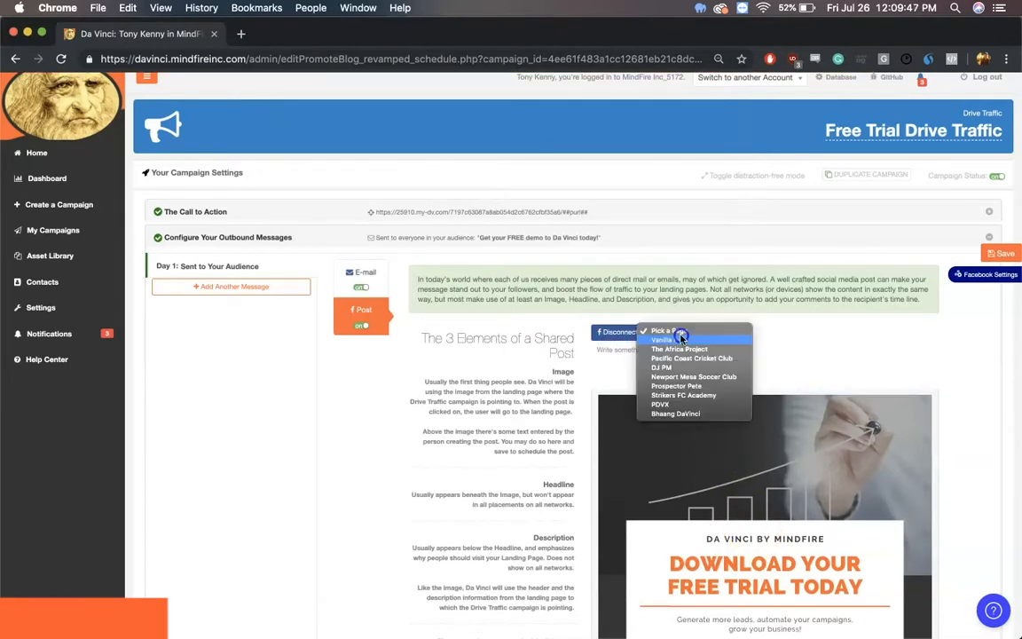
click(697, 414)
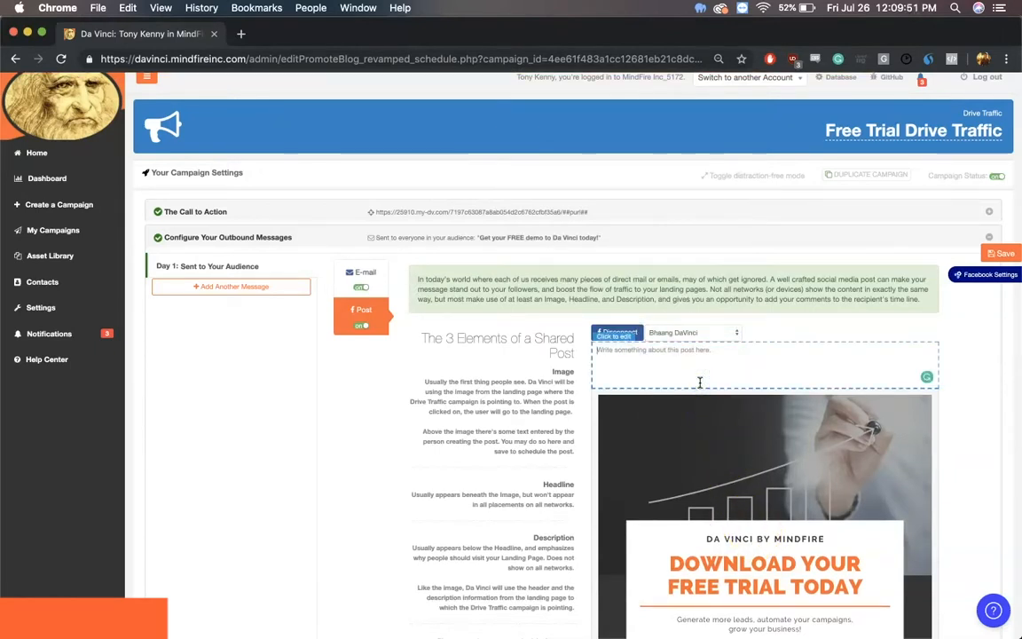
text(Try)
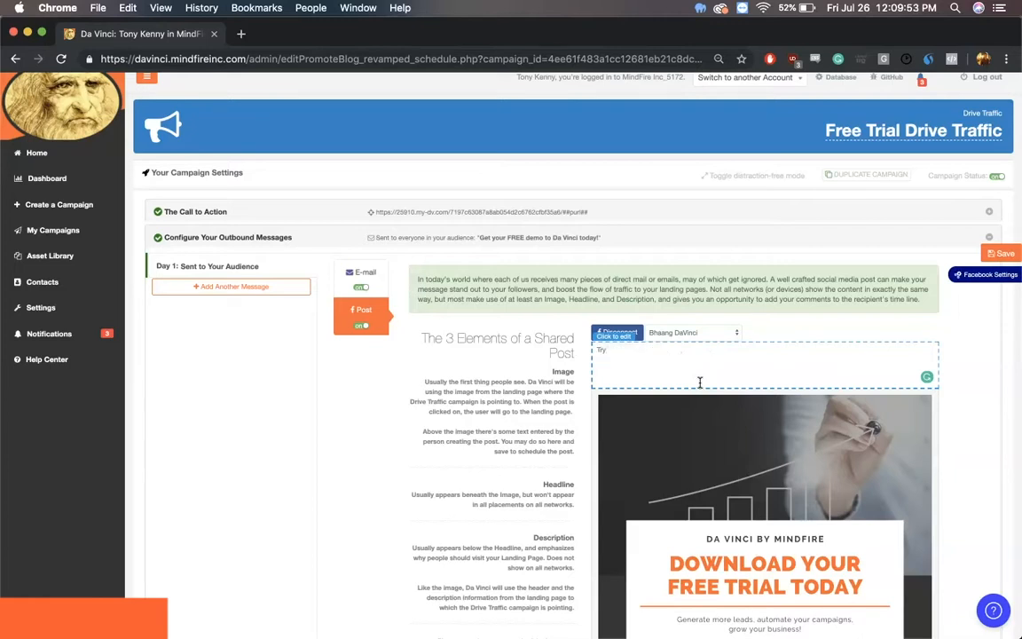
text( your free trial of Da Vinci today!)
Step: Save the Facebook post and schedule it for 07/30/2019, filling in and confirming the publishing time
click(1000, 253)
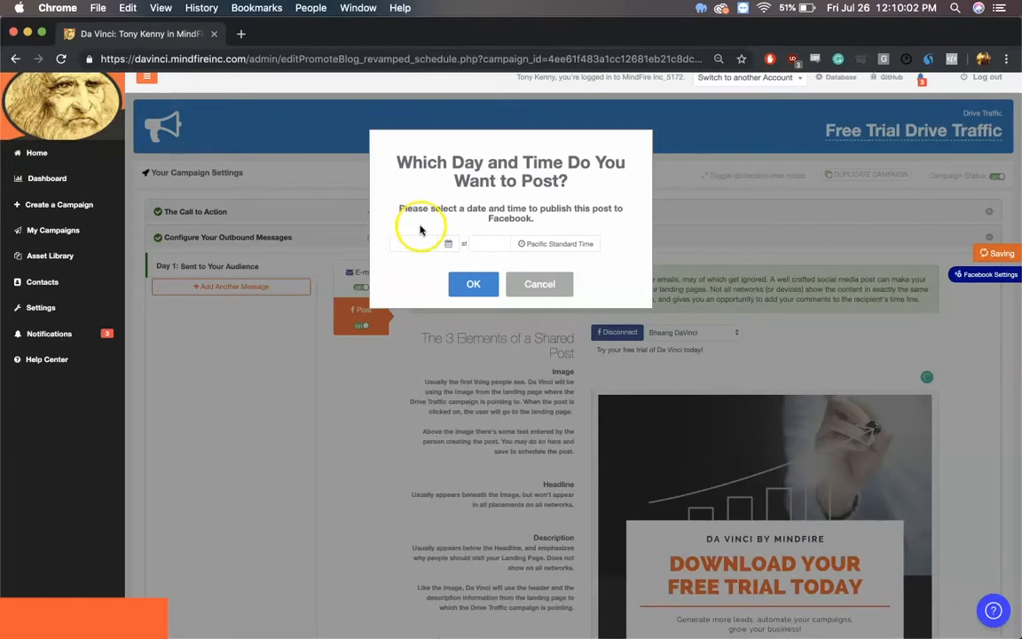
click(432, 248)
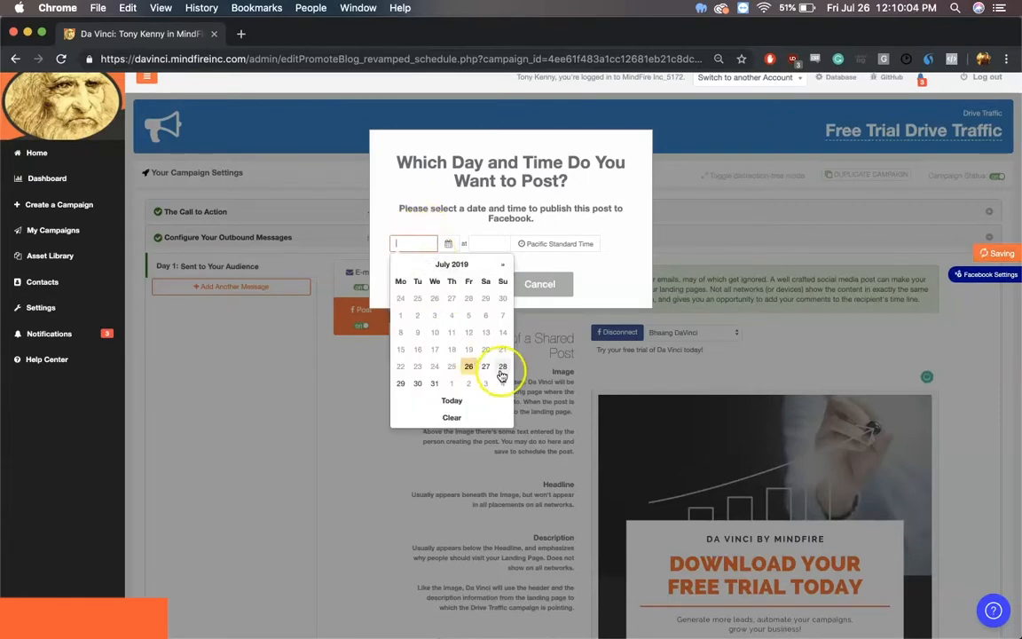
click(426, 385)
click(494, 244)
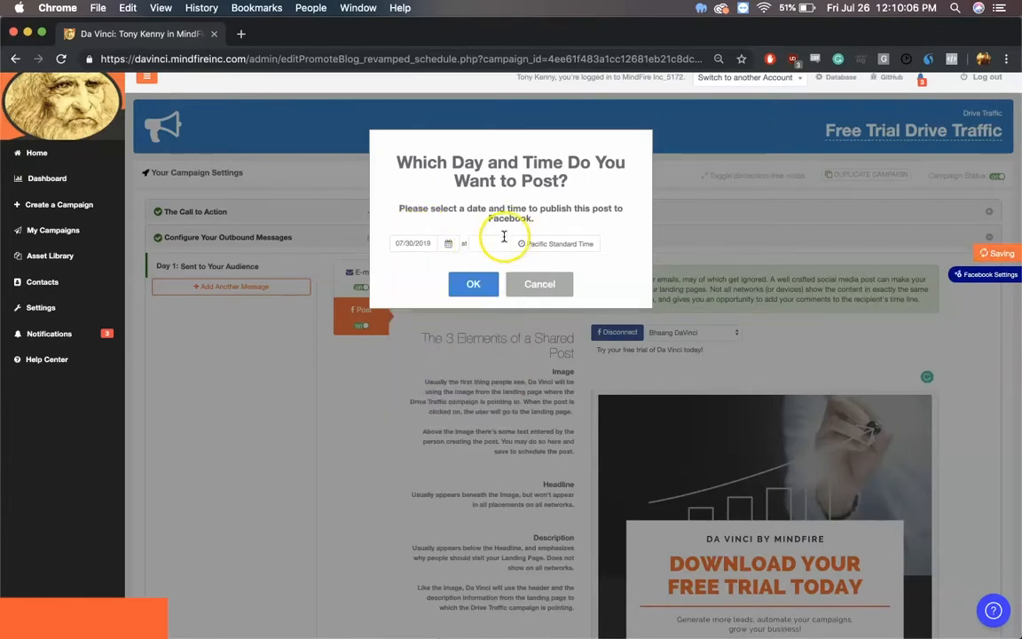
click(401, 420)
click(471, 284)
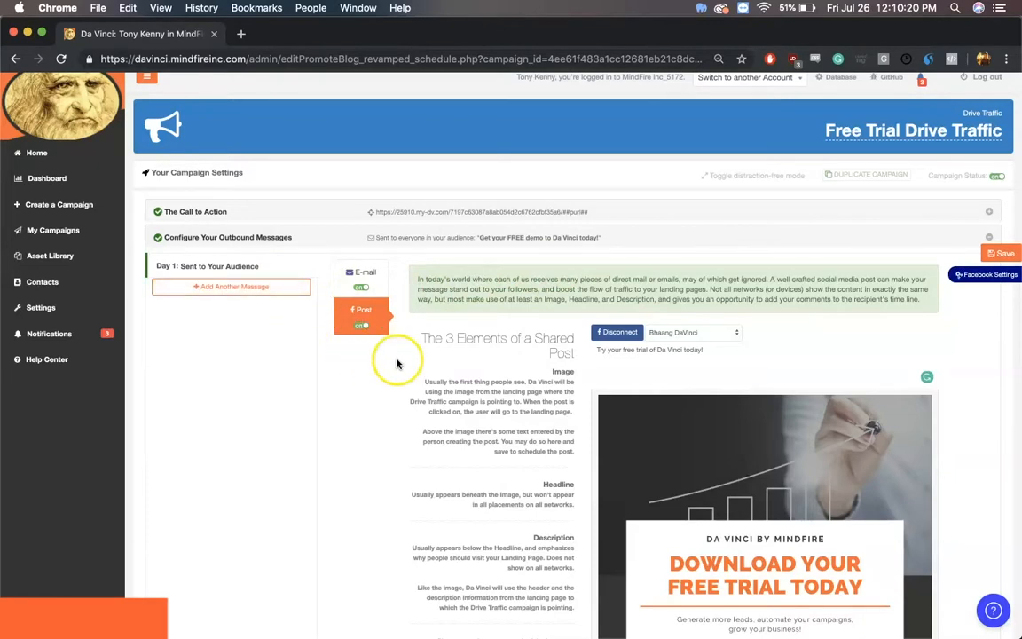
Step: Add a second outbound message for non-openers by cloning the first email
click(376, 271)
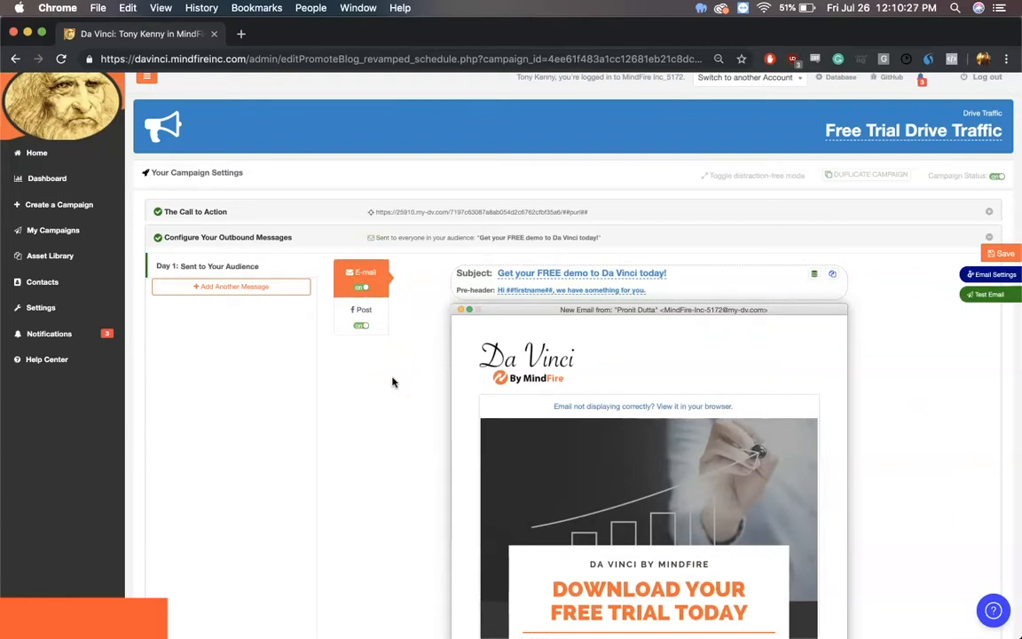
click(248, 293)
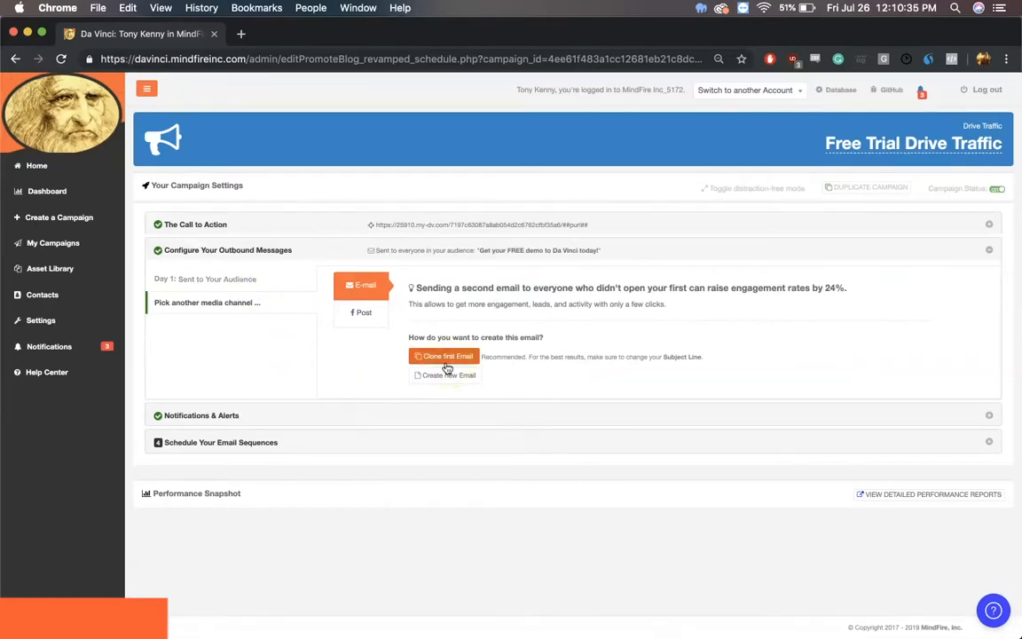
click(444, 356)
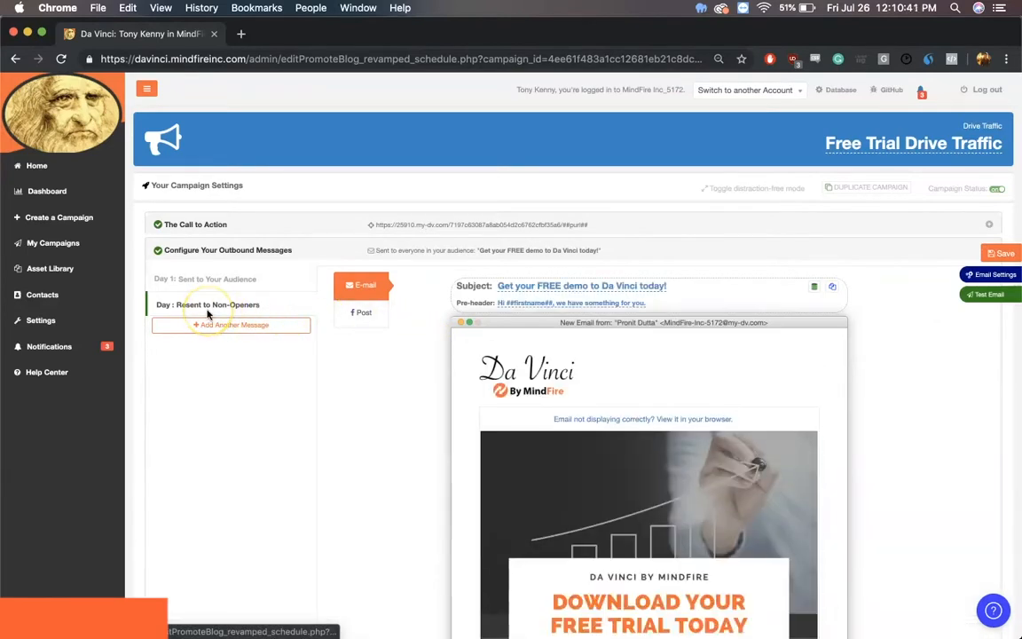
click(234, 313)
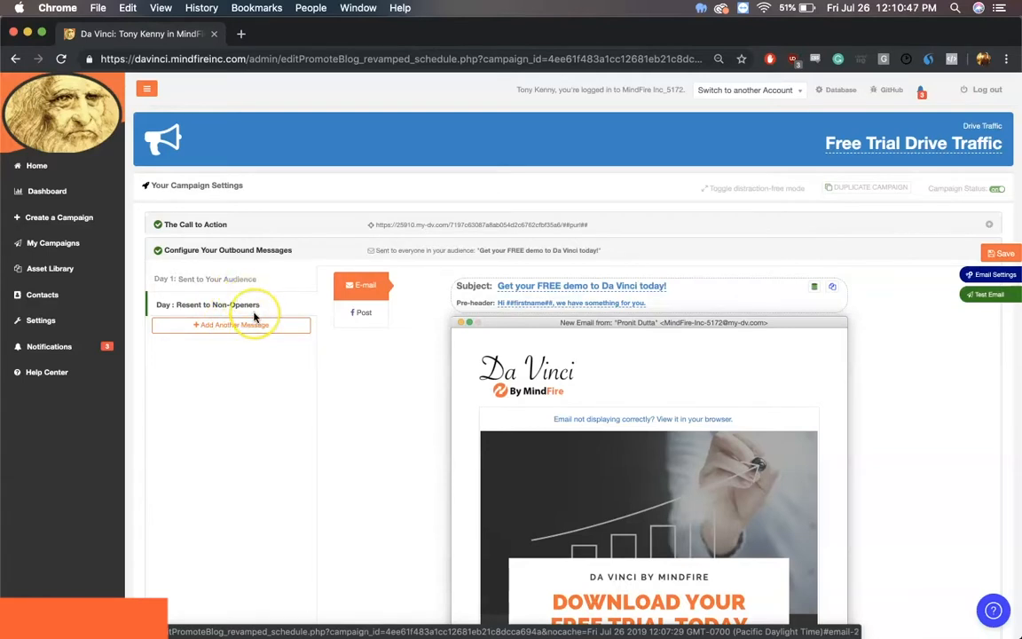
click(256, 280)
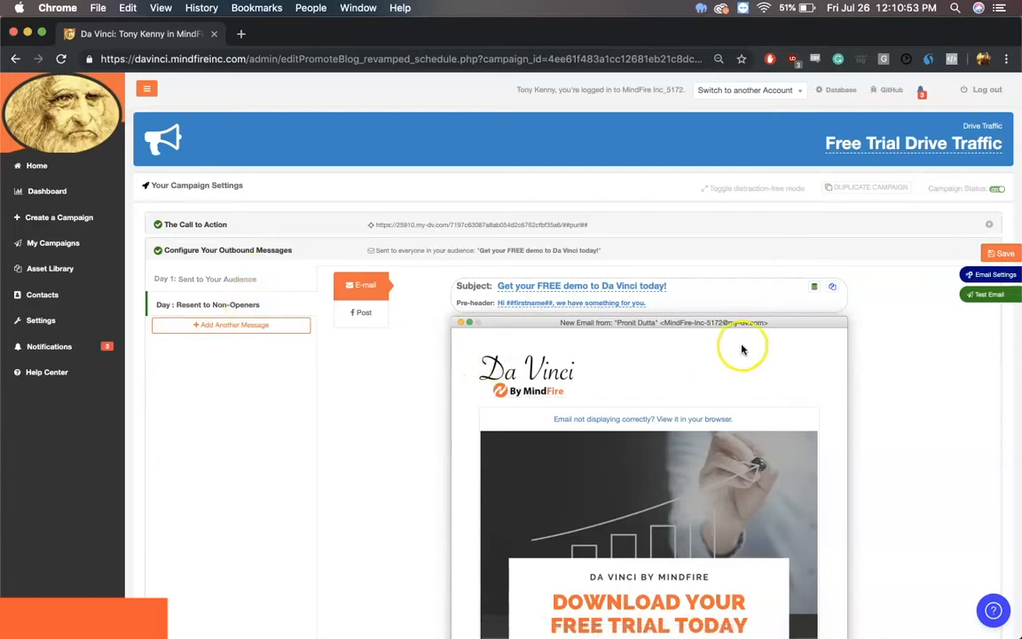
Step: Set the non-openers email to send after 4 days at 12:12PM from the contact's mindfireinc.com address, and save
scroll(840, 311, down, 3)
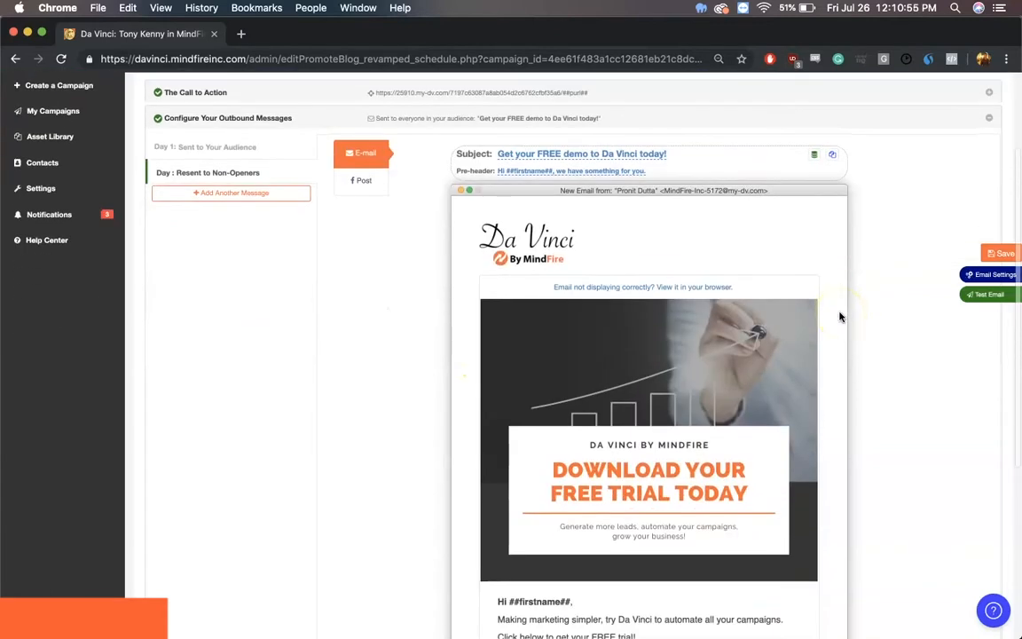
click(984, 275)
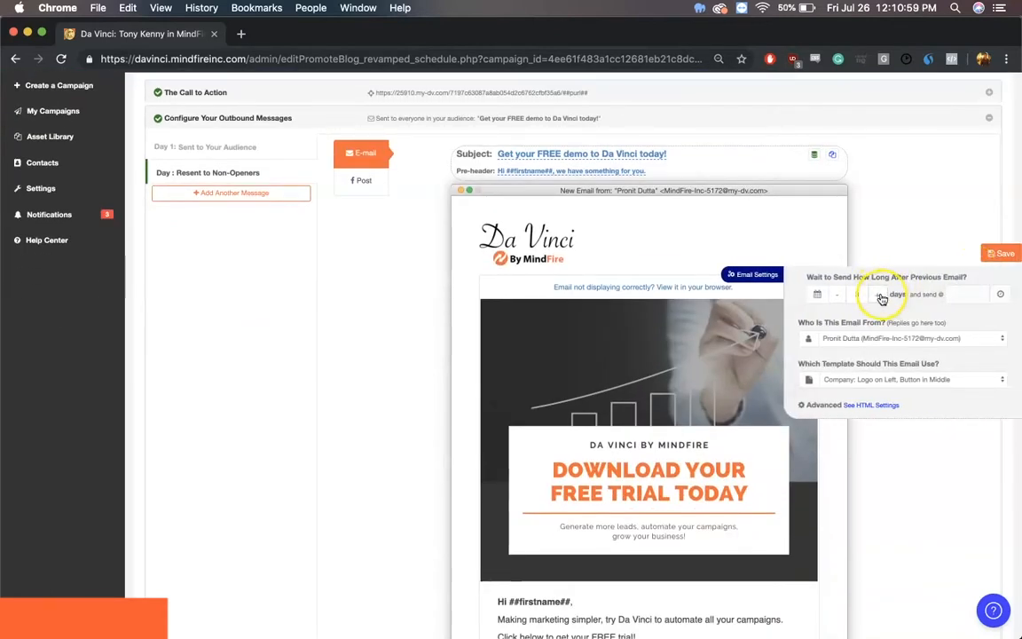
click(962, 293)
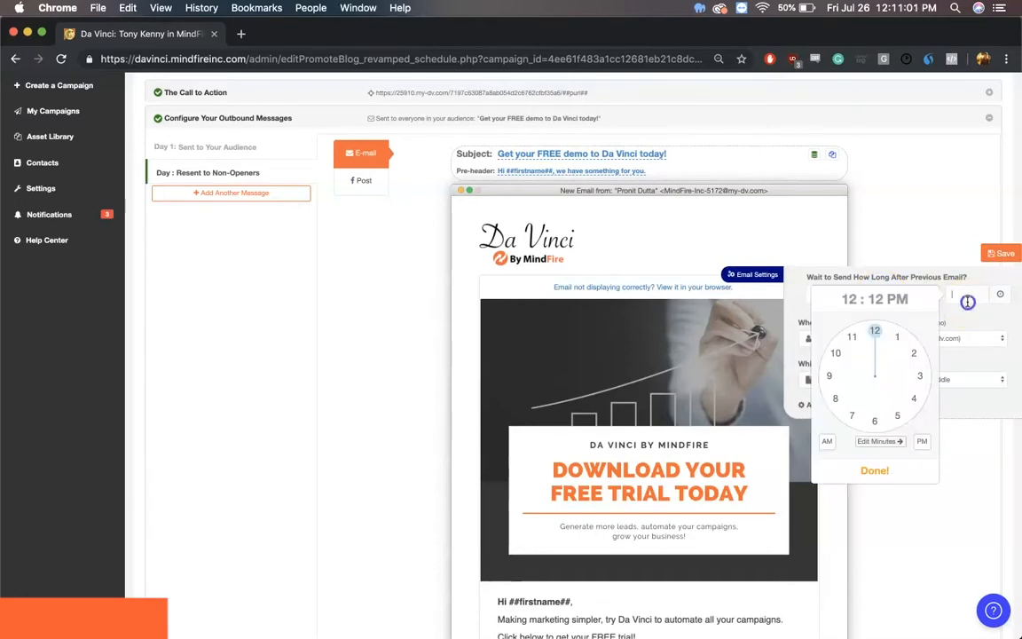
click(879, 464)
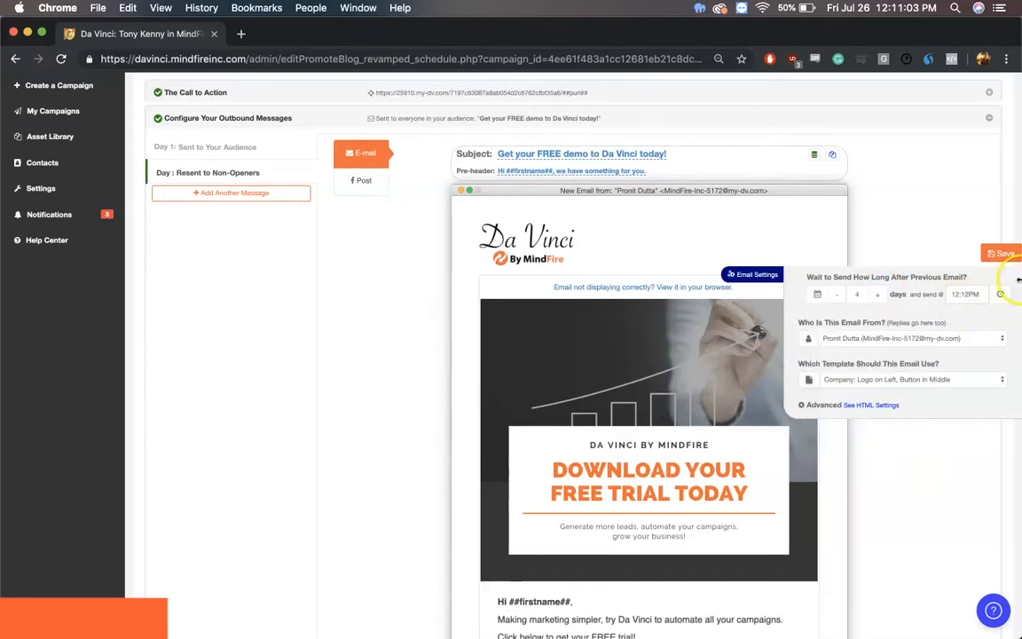
click(936, 339)
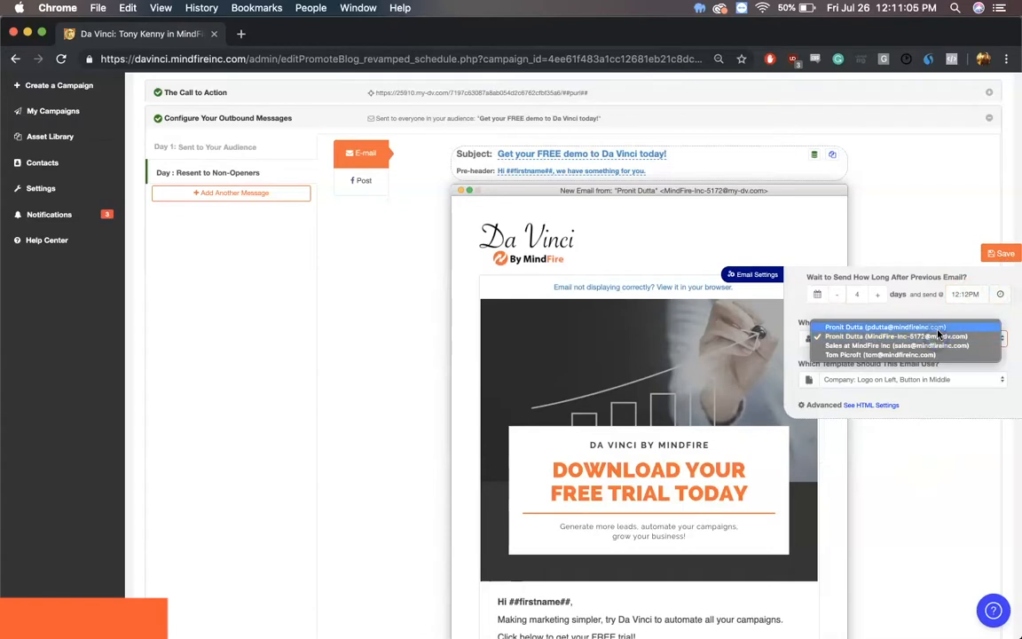
click(938, 328)
click(929, 221)
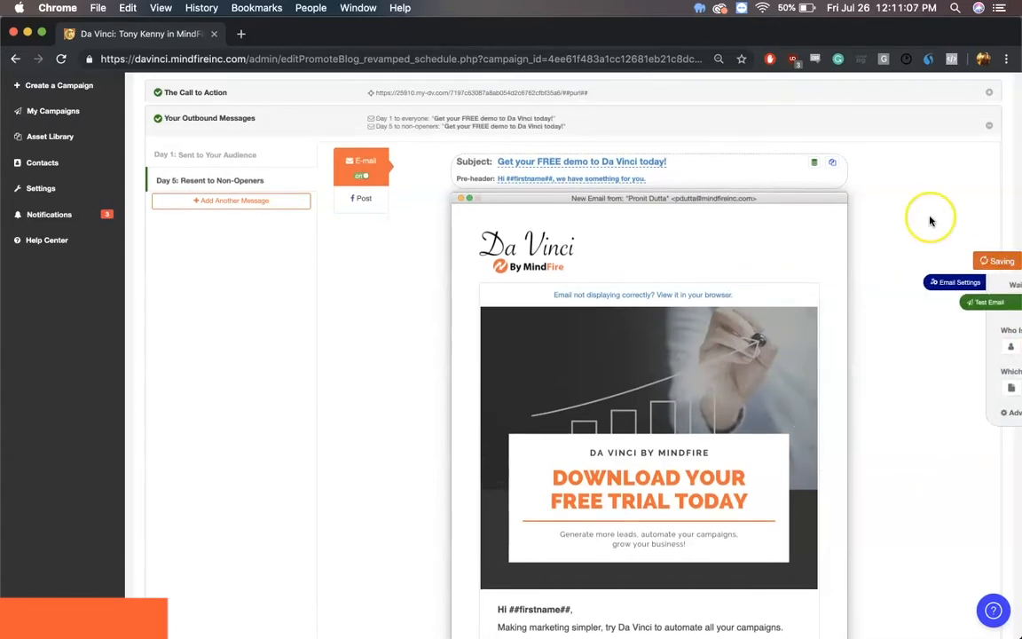
Step: Check the non-openers email, and add a third message for non-clickers by cloning the second email
scroll(612, 310, down, 3)
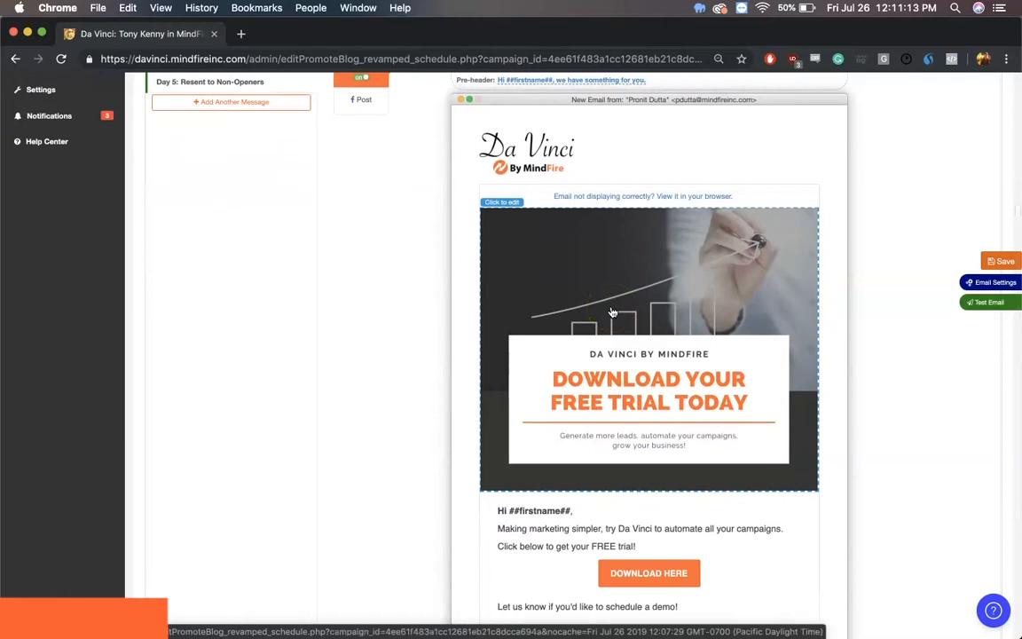
scroll(612, 312, up, 2)
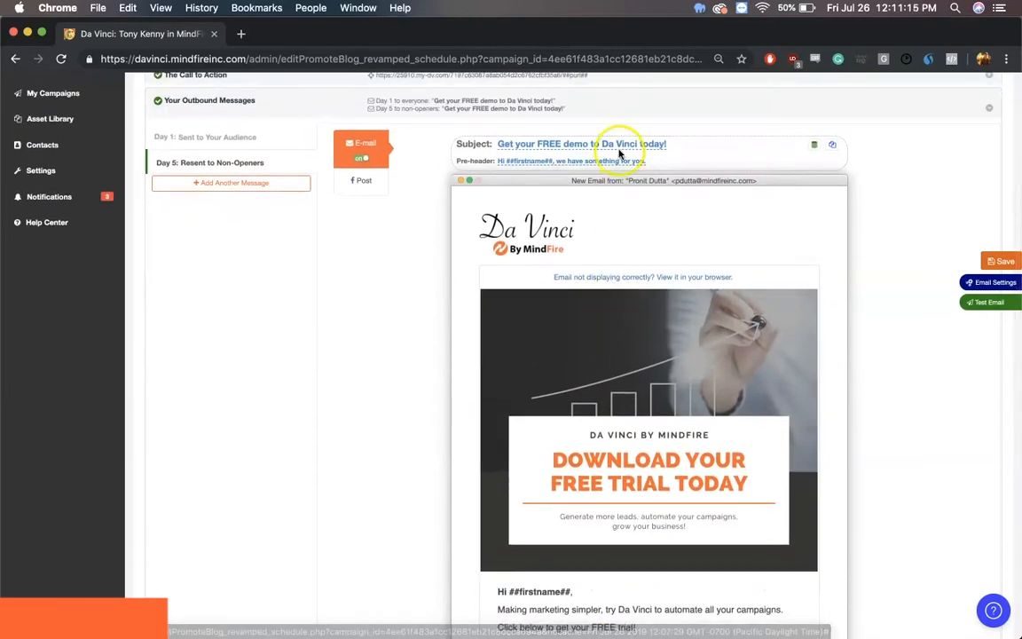
scroll(631, 285, down, 5)
scroll(631, 285, down, 1)
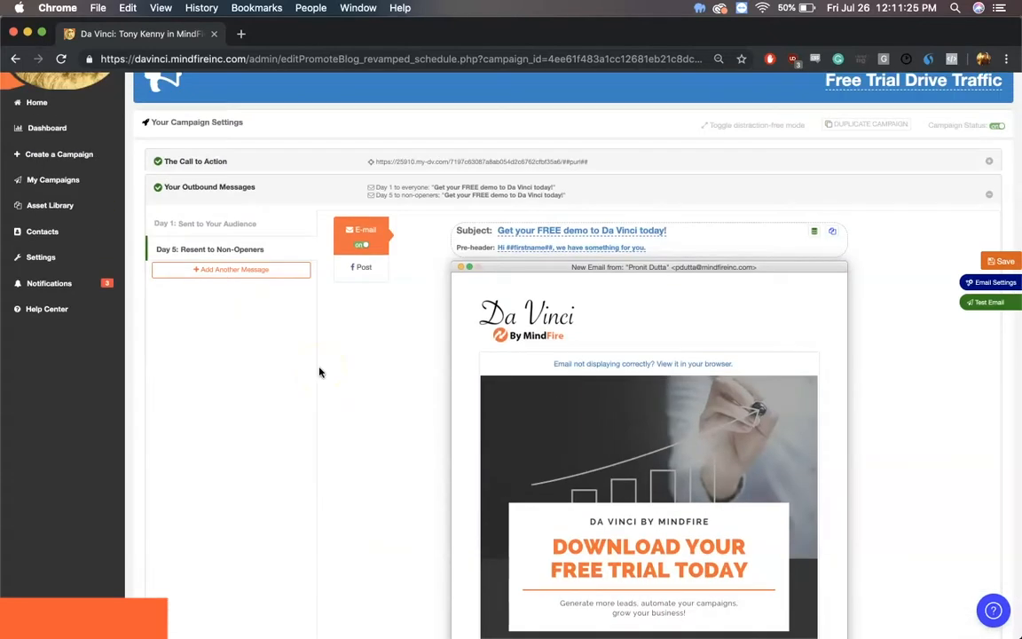
click(269, 270)
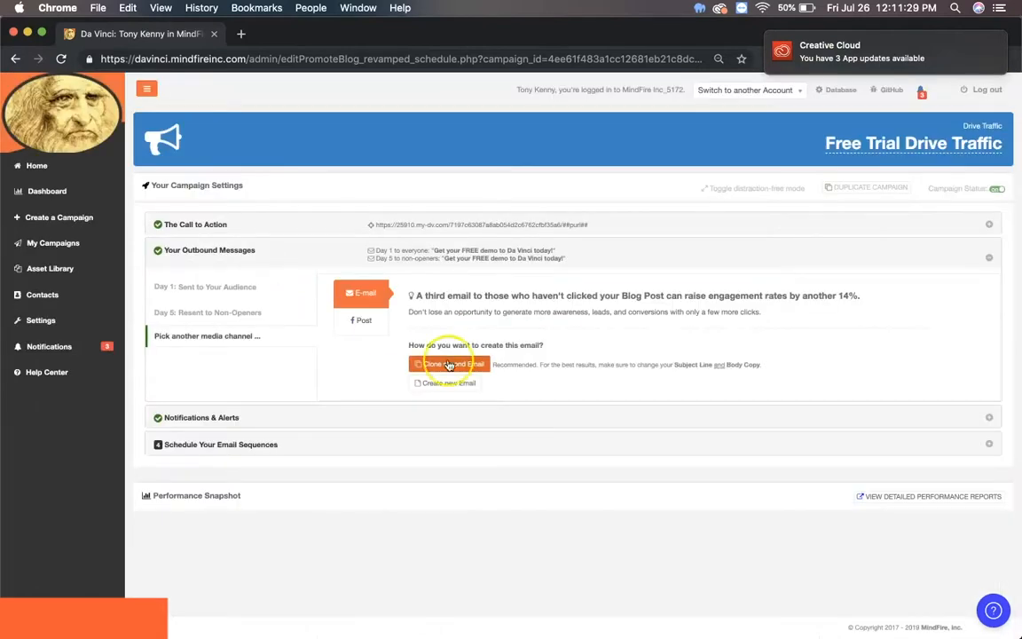
click(452, 359)
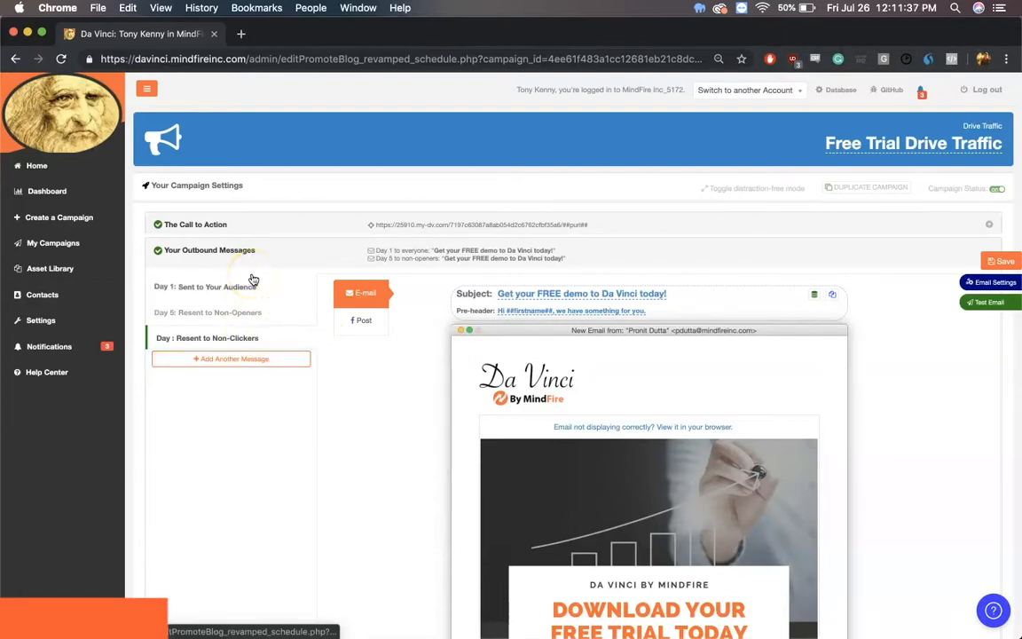
Step: Schedule the non-clickers email for Day 10 at 11:30 AM and save it
scroll(492, 461, down, 5)
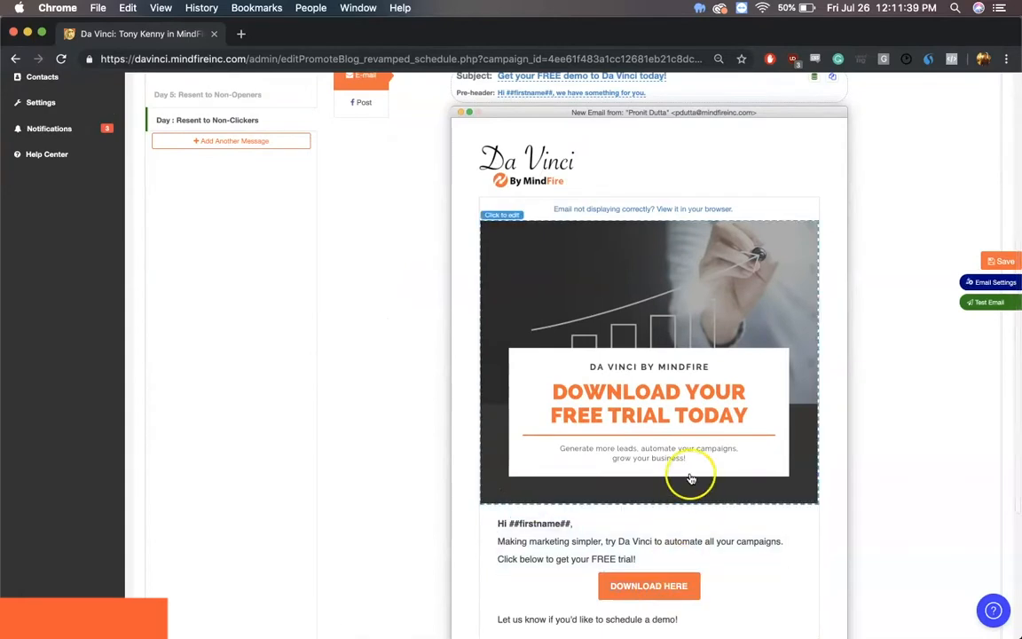
scroll(400, 229, up, 4)
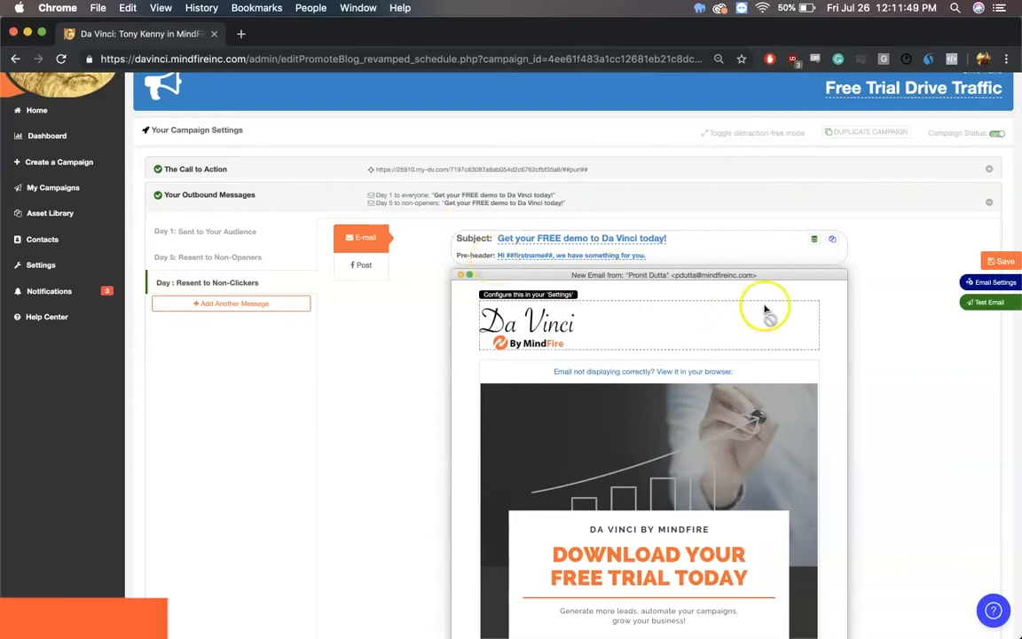
click(993, 282)
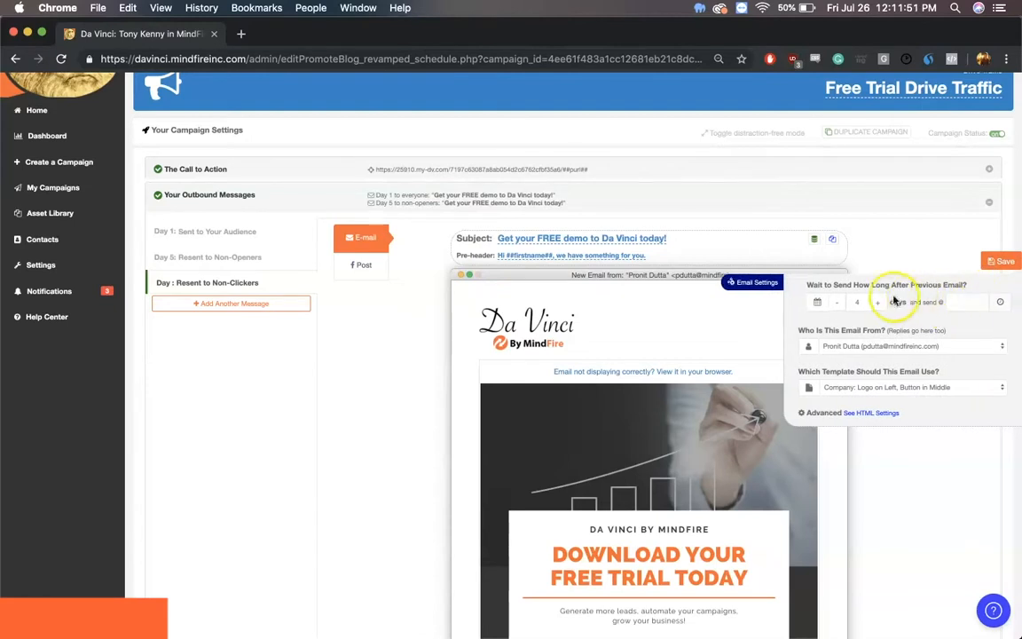
click(971, 304)
click(852, 346)
click(875, 427)
click(827, 449)
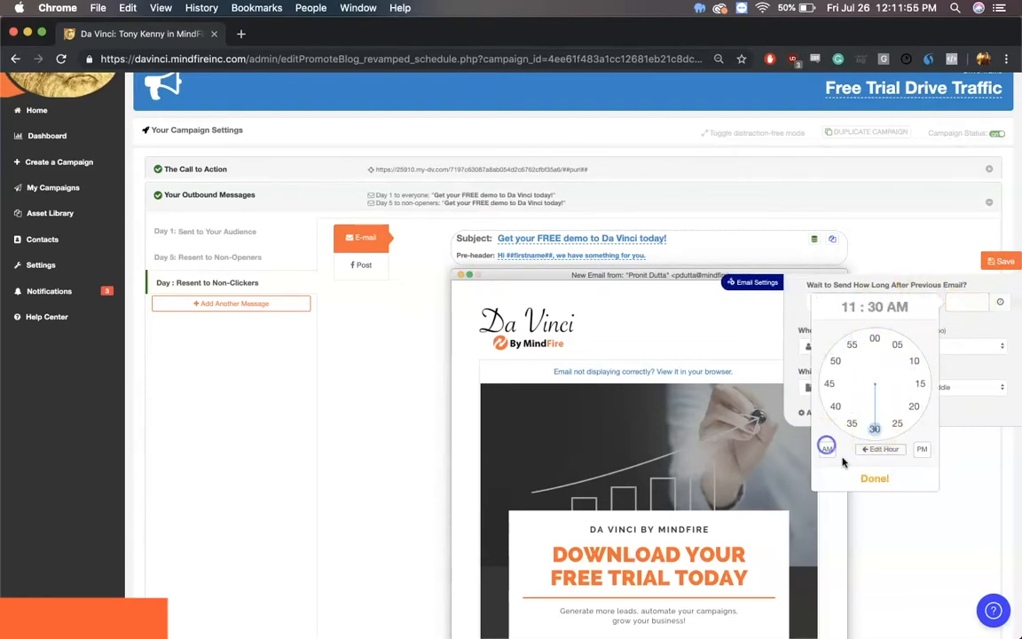
click(847, 470)
click(1004, 260)
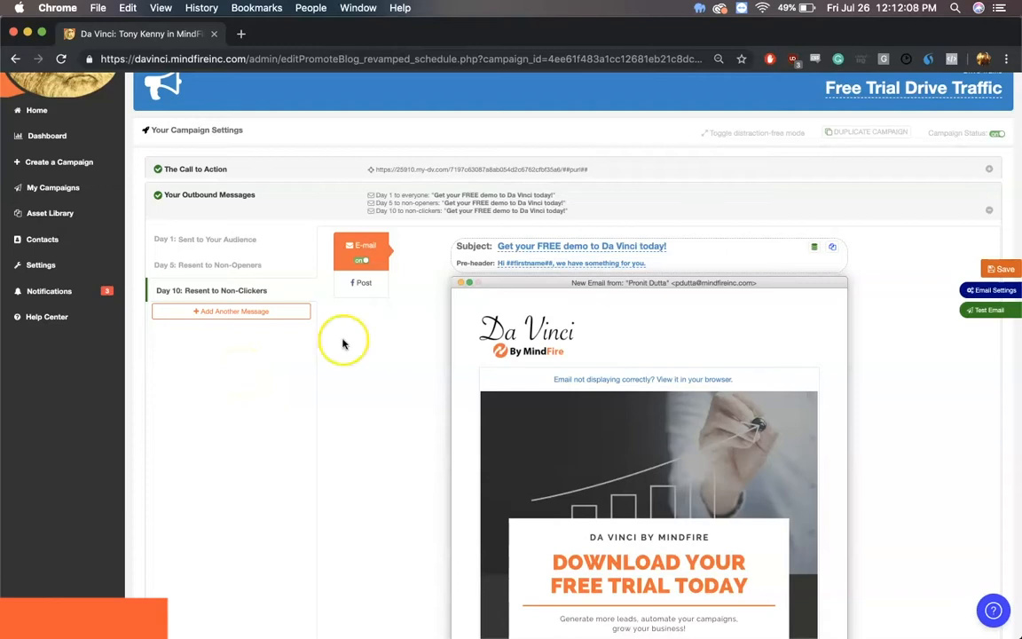
Step: Try a Visit my Targeted URL alert to the contact's mindfireinc.com address for every visit, and switch the alert back off
scroll(655, 267, down, 5)
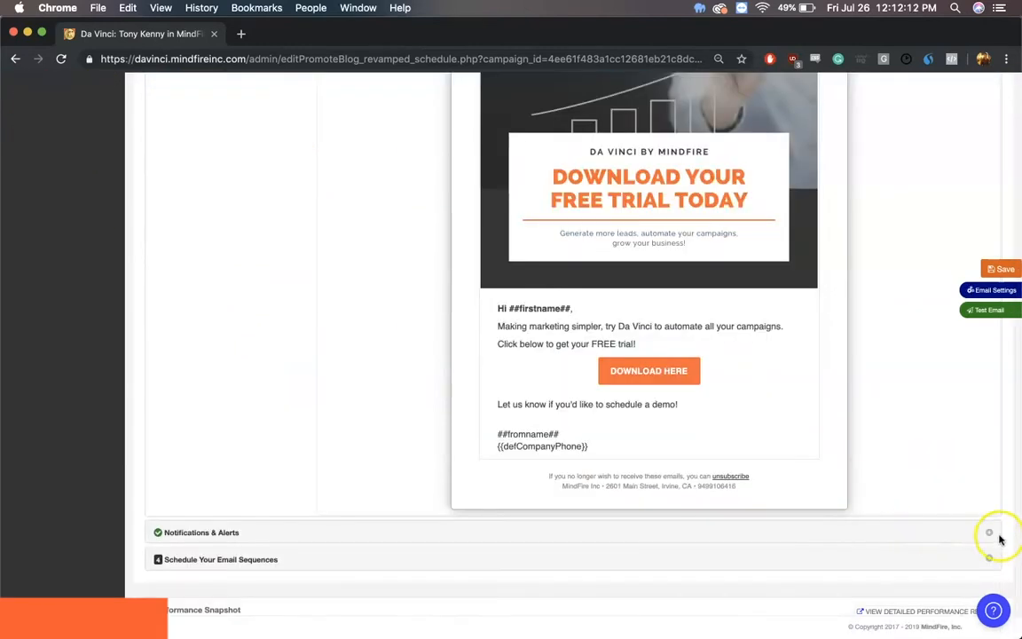
click(992, 535)
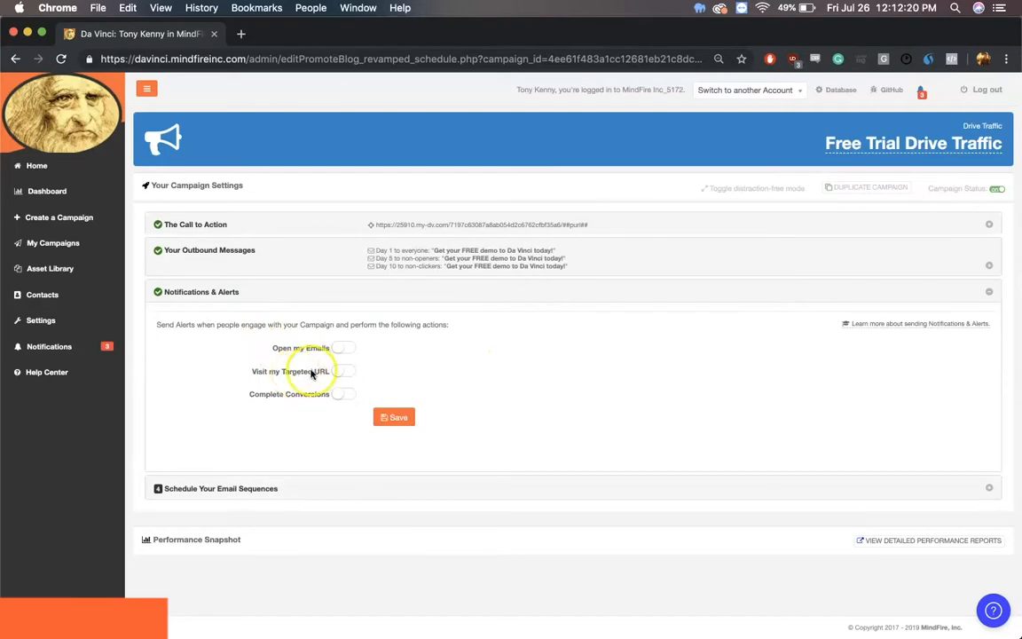
click(343, 371)
click(418, 373)
click(426, 389)
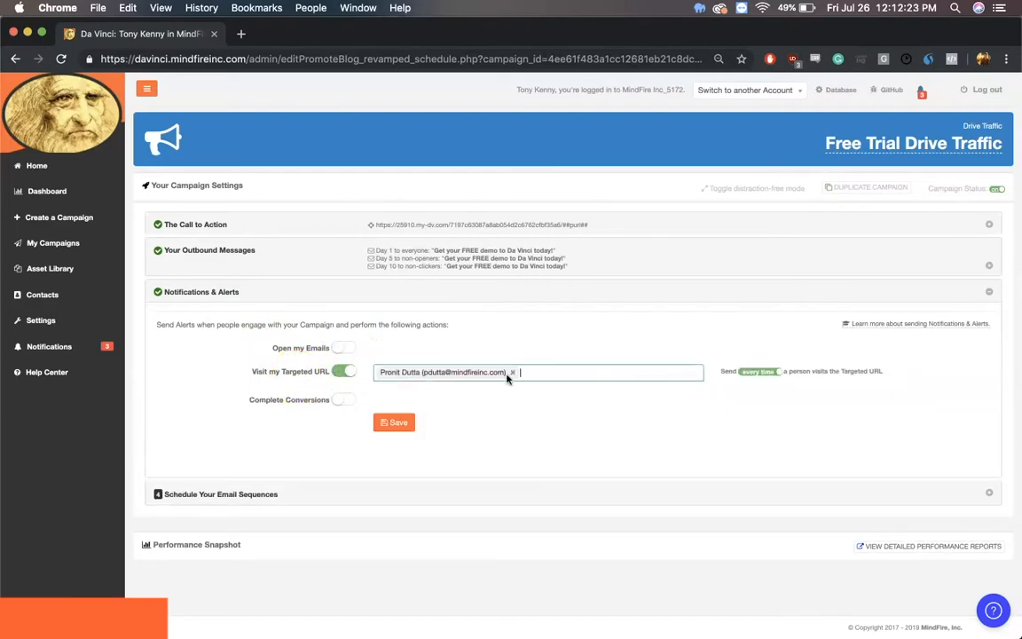
click(755, 376)
click(344, 380)
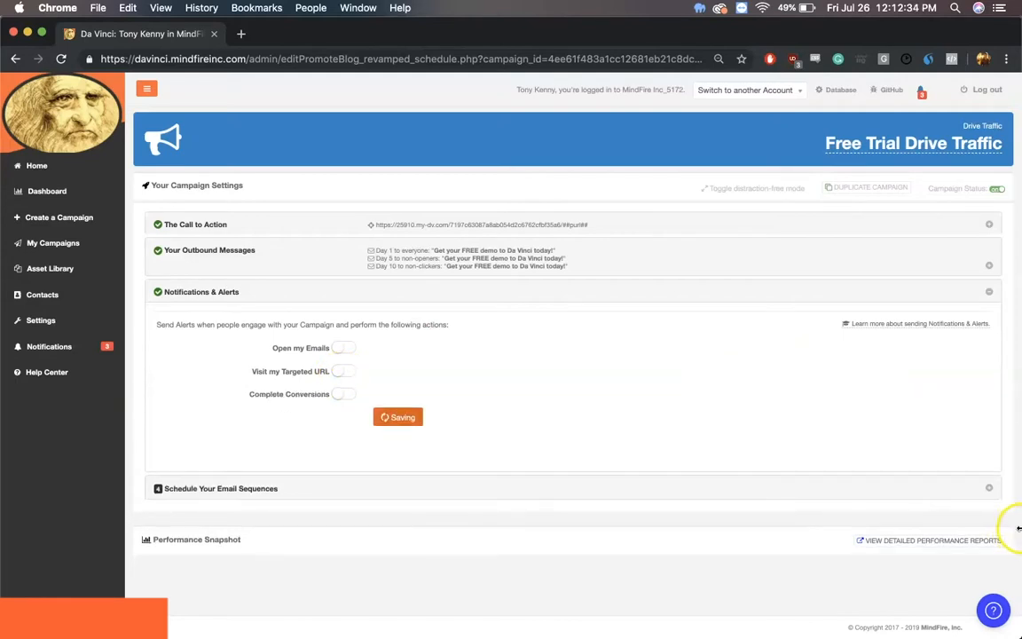
Step: Target the test prospects segment in the email sequence schedule
click(992, 491)
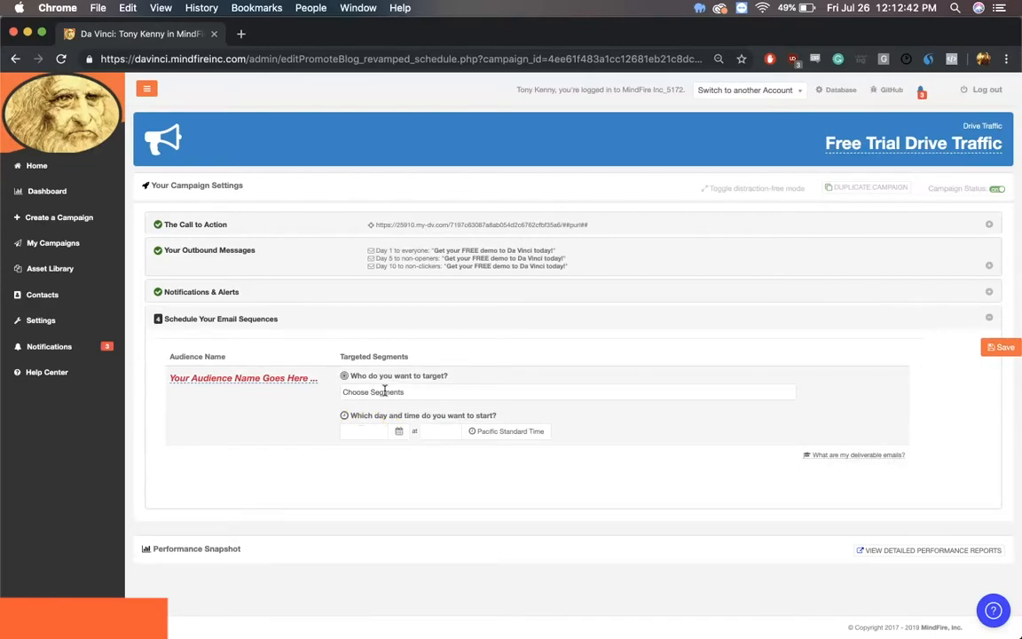
click(384, 391)
click(390, 444)
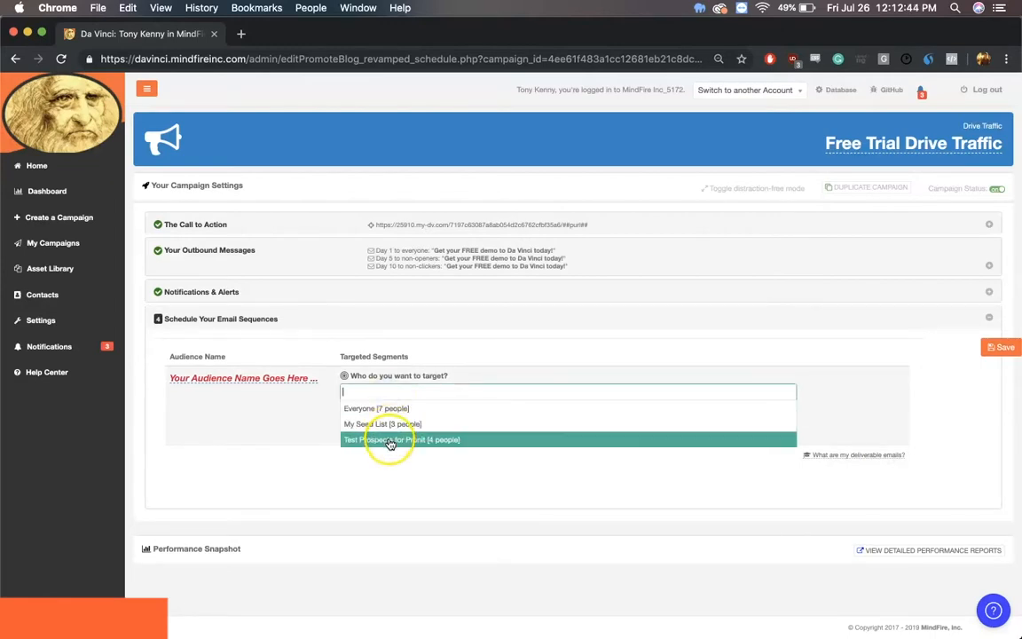
Step: Choose the test prospects segment as the audience and schedule its email sequence to start on 08/01/2019 at 03:13 PM
click(391, 443)
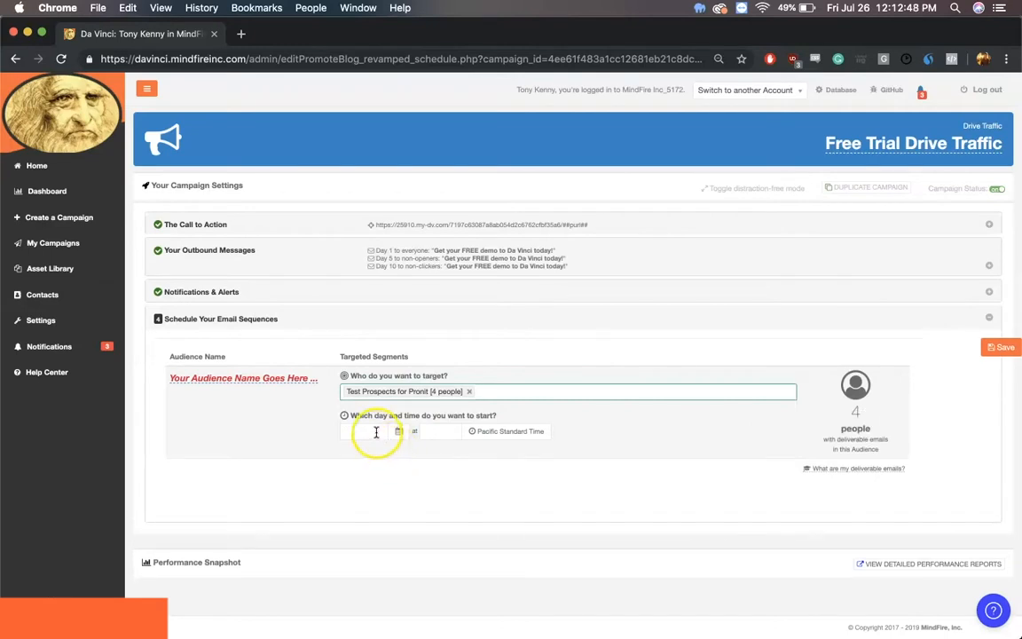
click(376, 432)
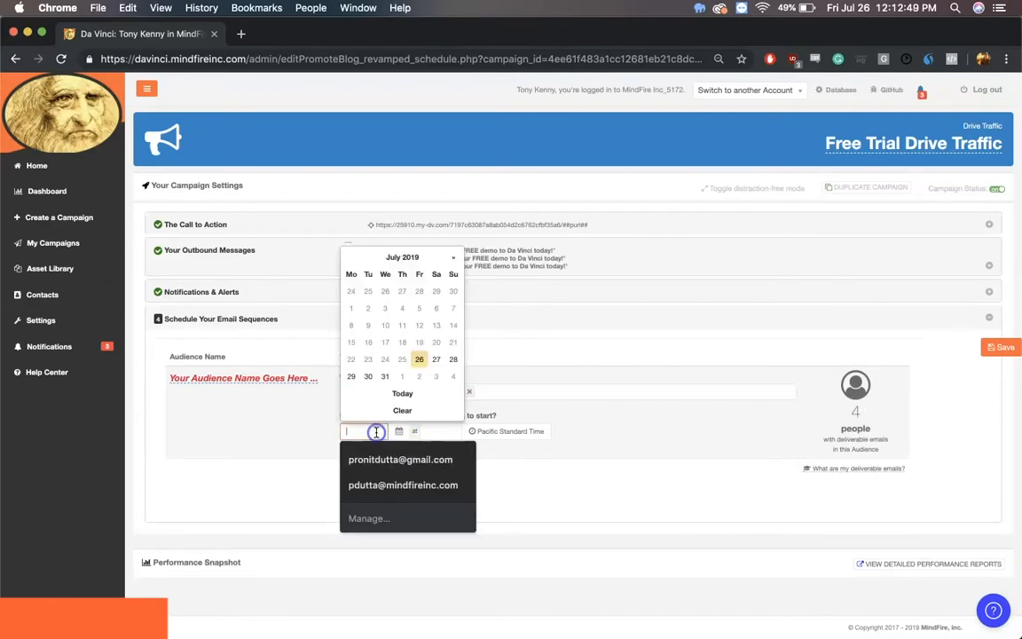
click(402, 377)
click(452, 439)
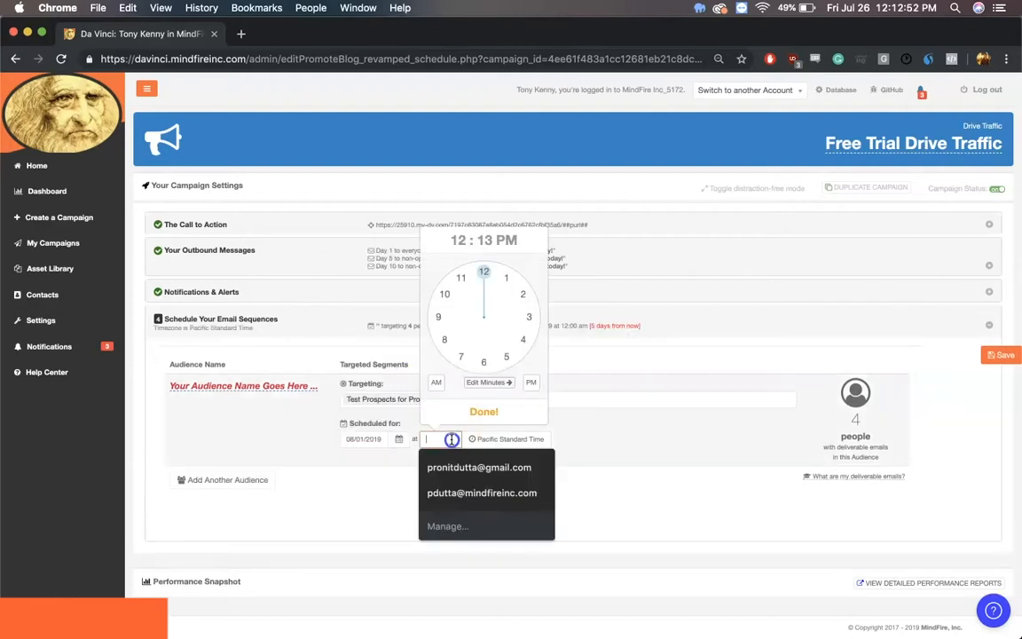
click(526, 317)
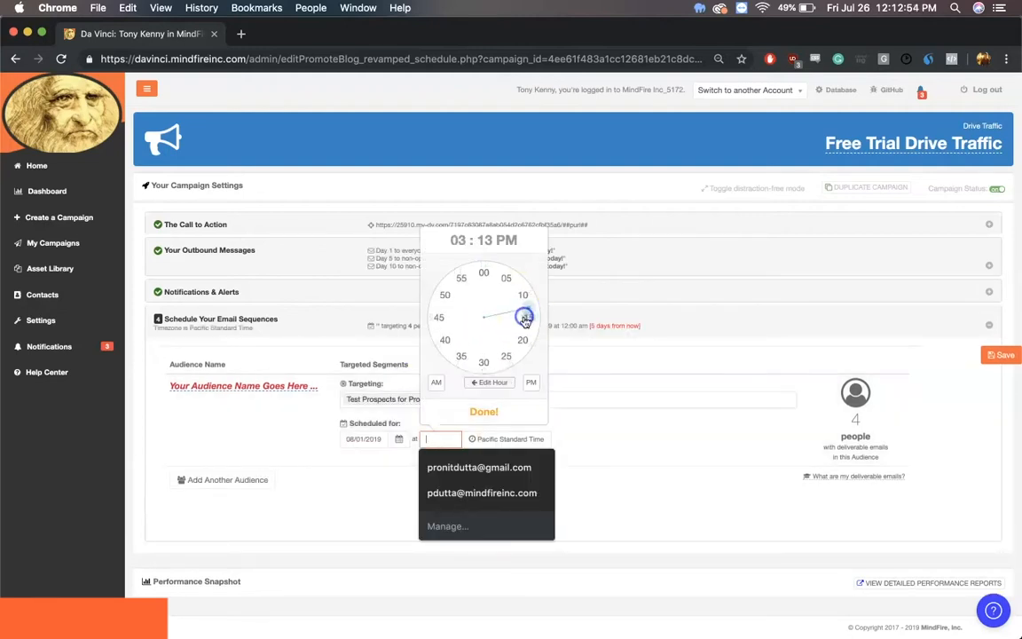
click(485, 412)
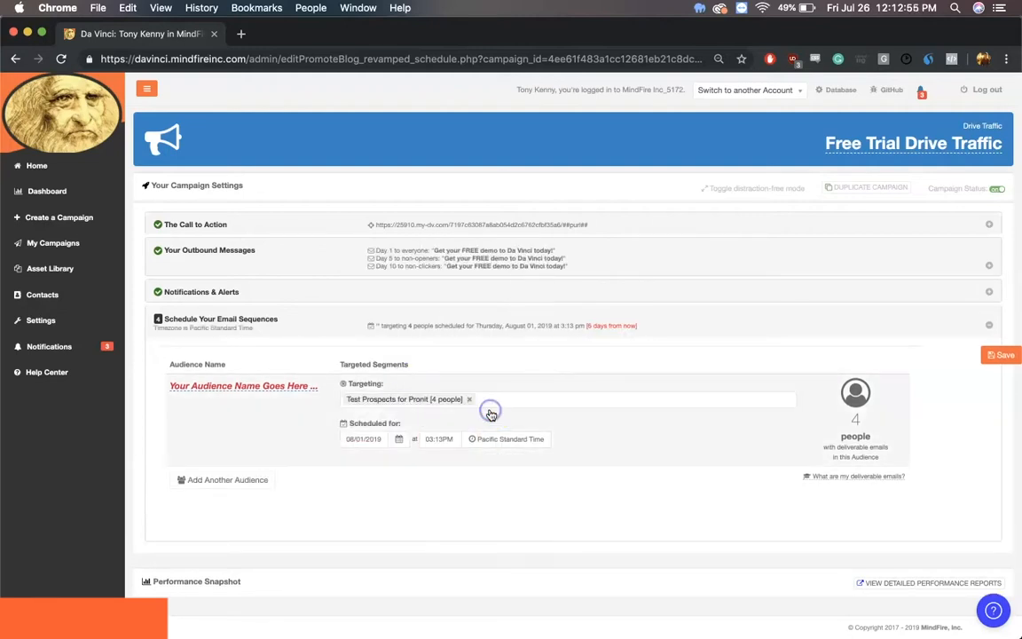
Step: Name the audience First Email Blast, then save the email schedule and confirm its timing
click(255, 391)
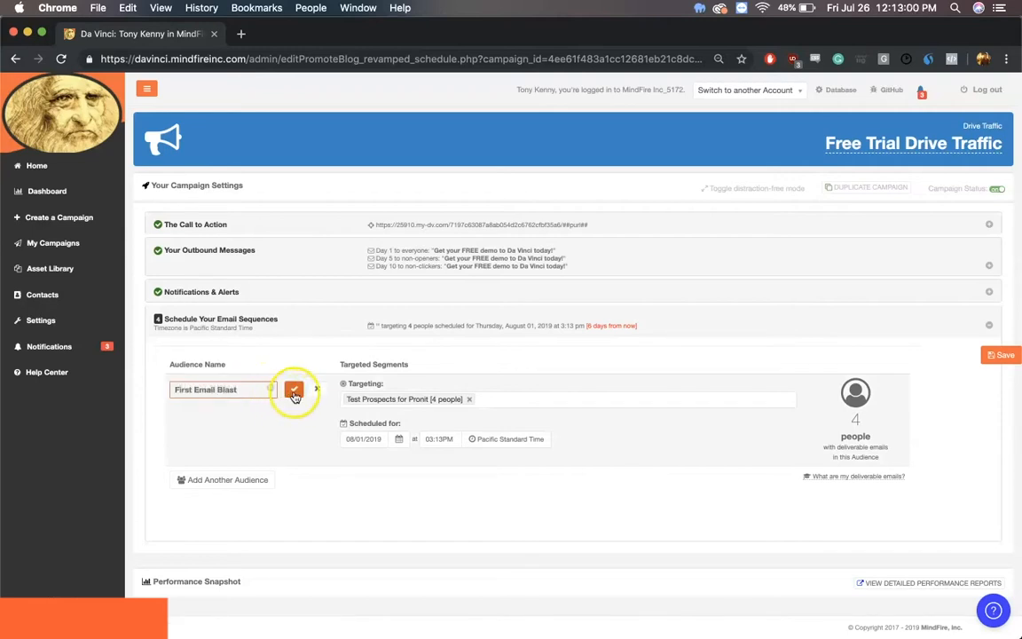
click(294, 388)
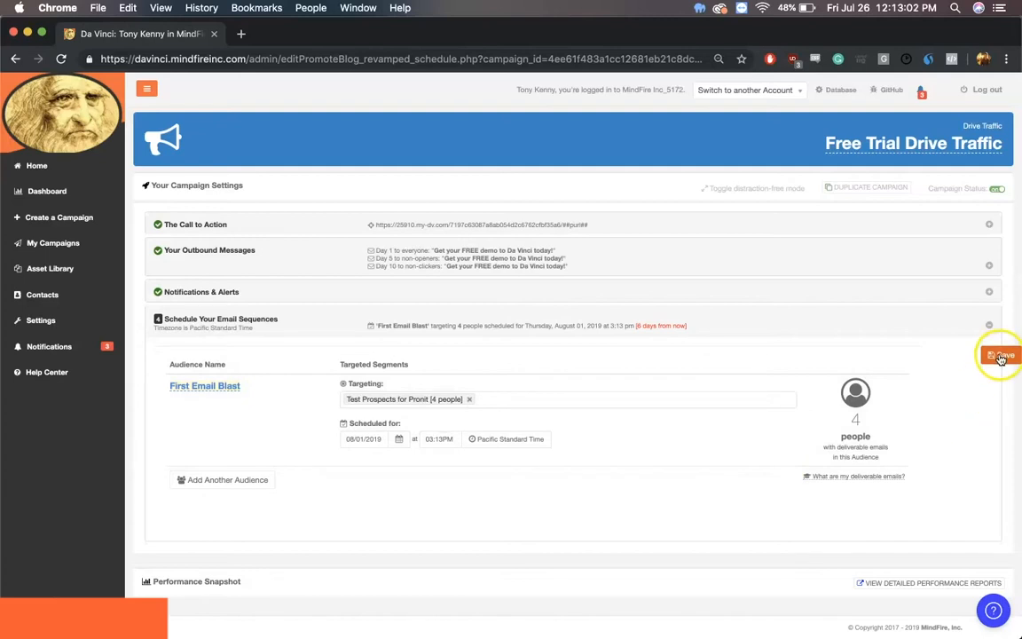
click(1001, 356)
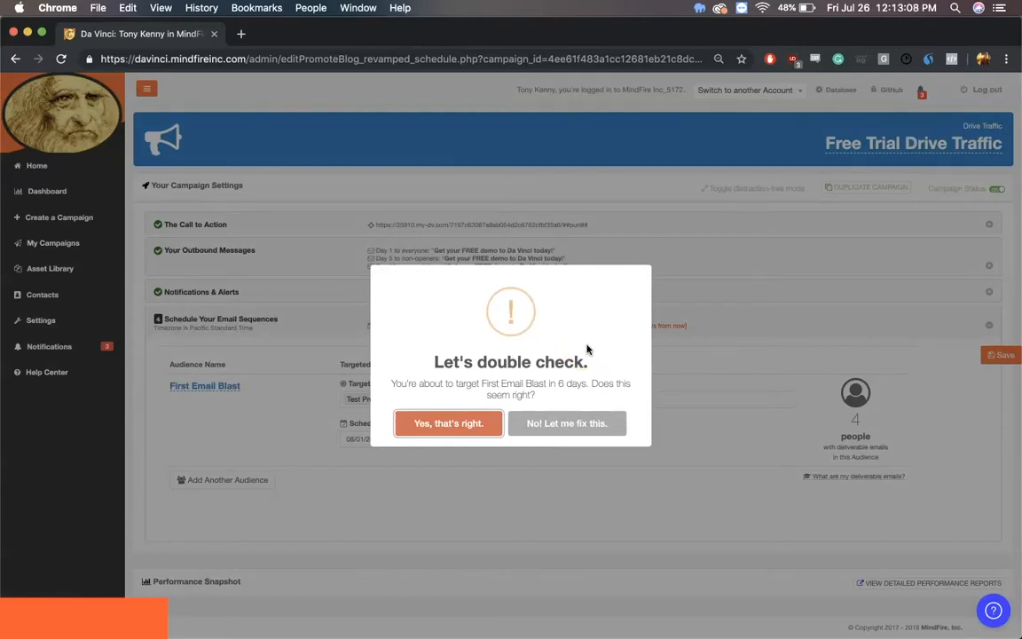
click(467, 427)
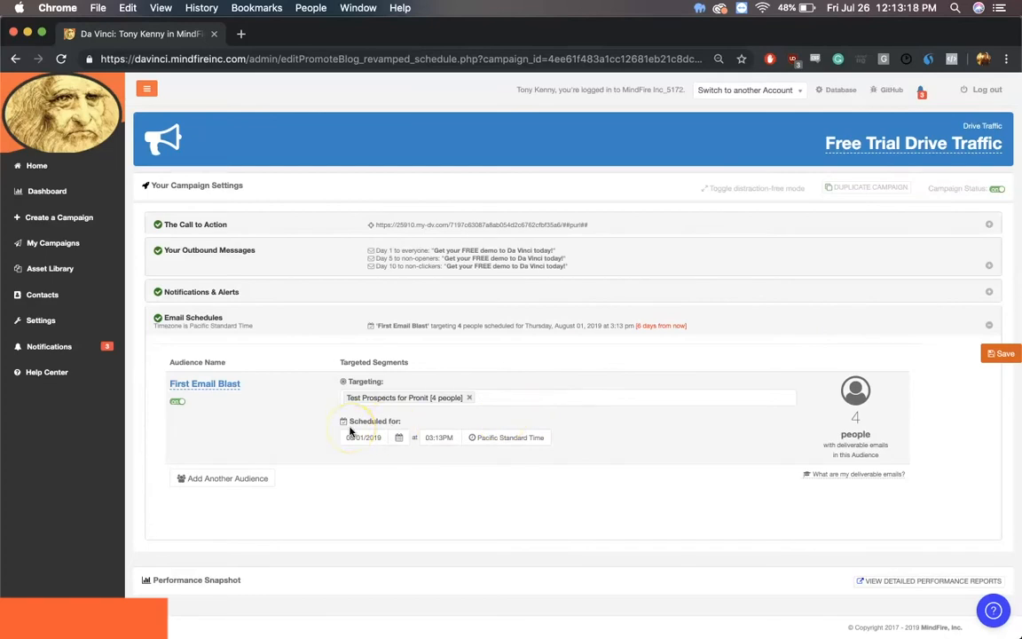
Step: Switch off the First Email Blast audience's schedule and save the change
click(178, 405)
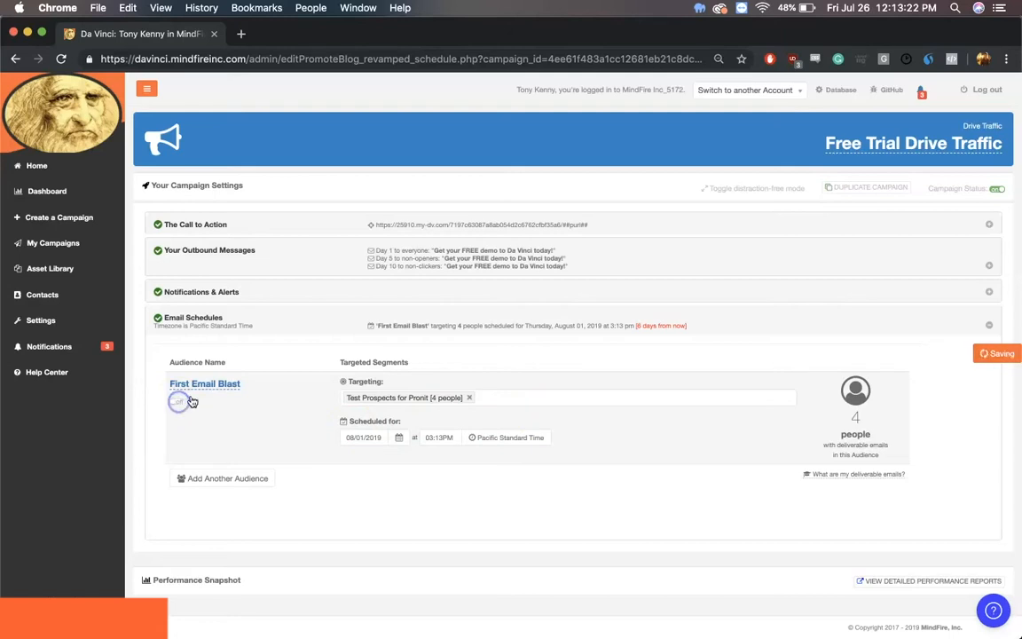
click(1006, 359)
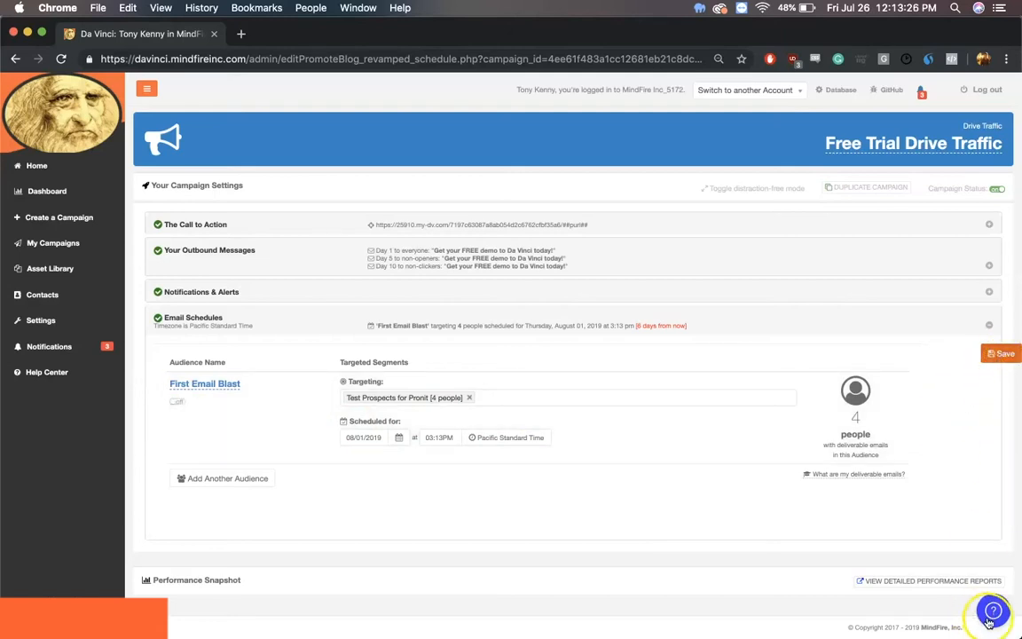